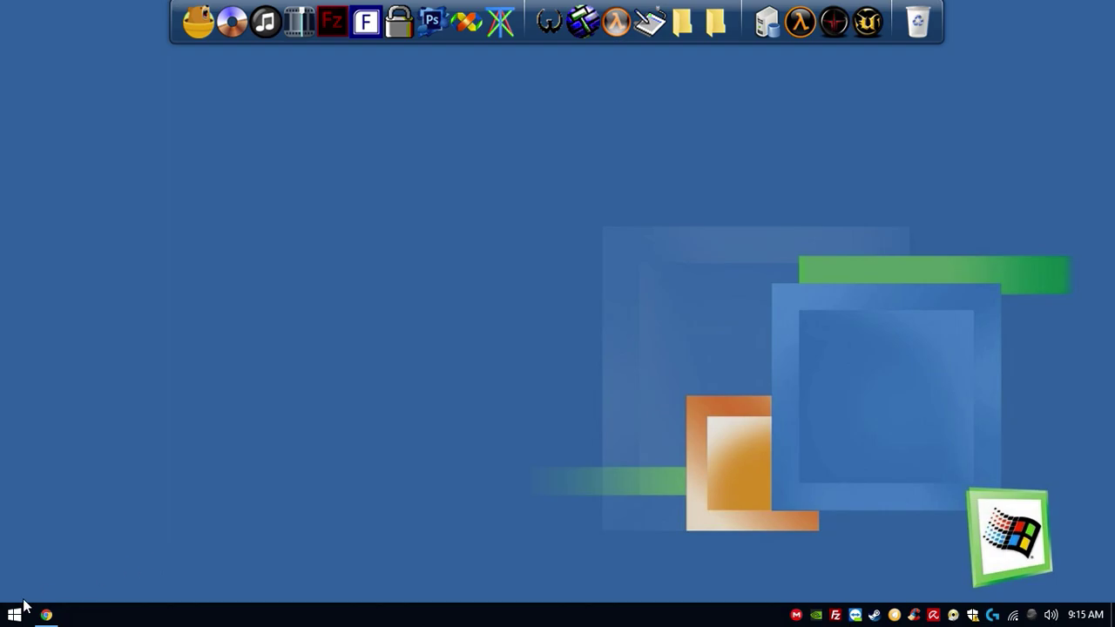
- Log into Grabisoftnet's COUNTERS members page with the account password
click(46, 615)
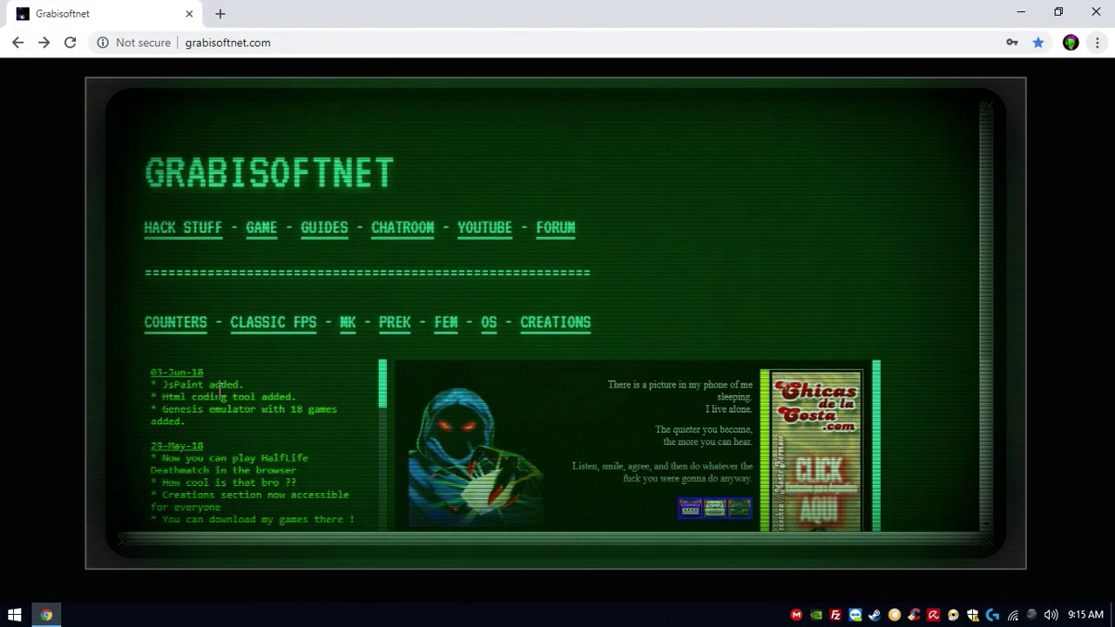
click(192, 325)
text(•••••••)
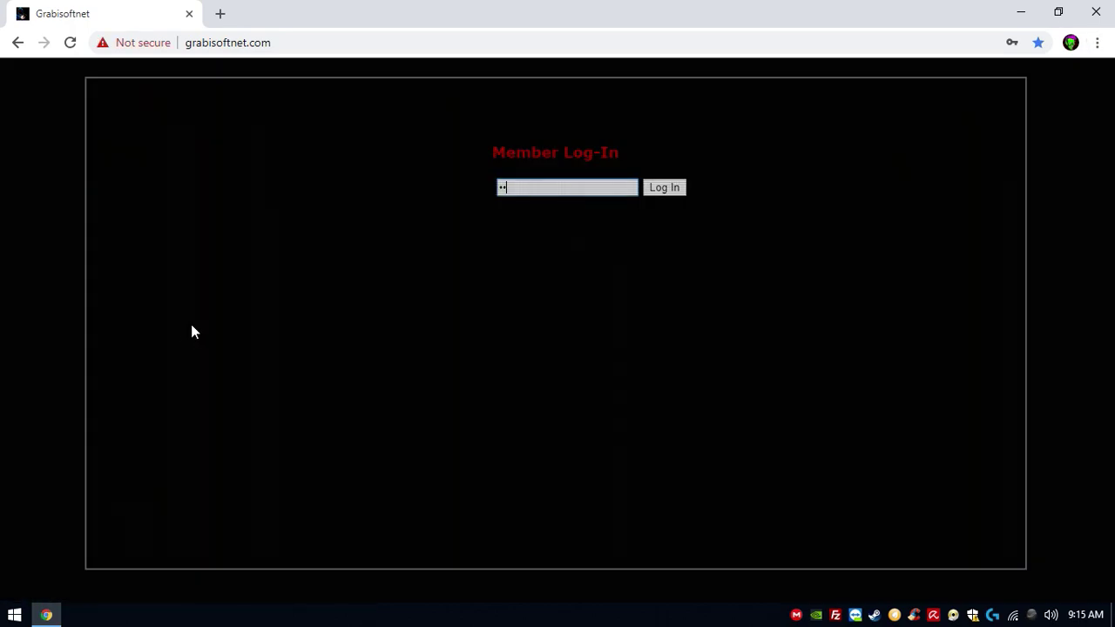
key(Return)
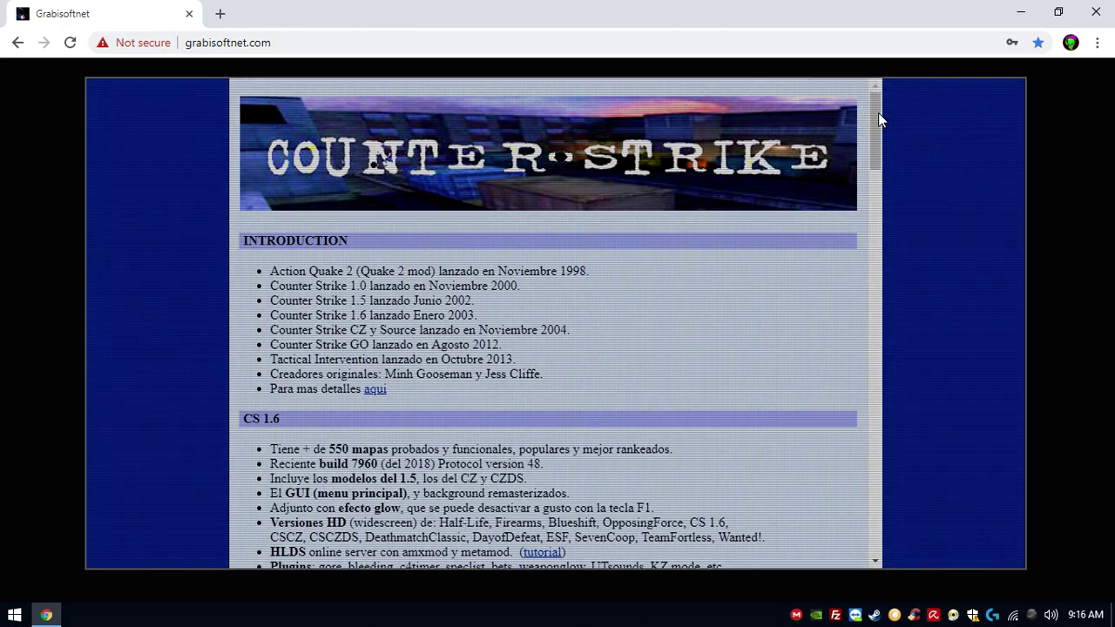
- Scroll to the 'MAPAS by Grabisoft' section listing aim_3dwolf, de_namek, aim_sgfire and de_noir
drag(878, 119, 898, 413)
scroll(642, 224, down, 3)
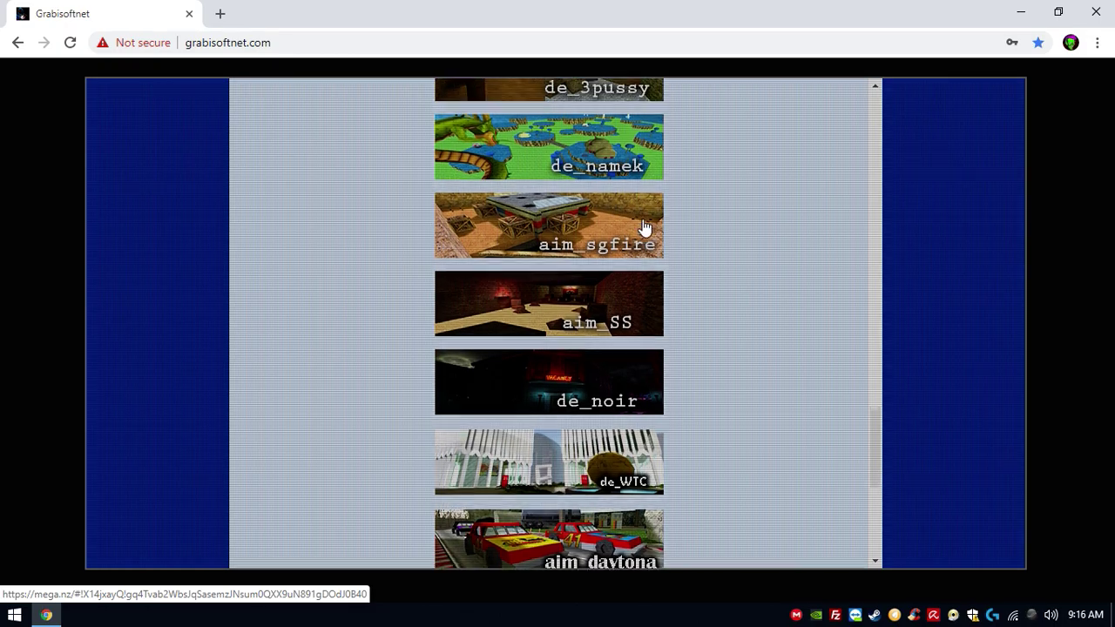
scroll(657, 279, up, 3)
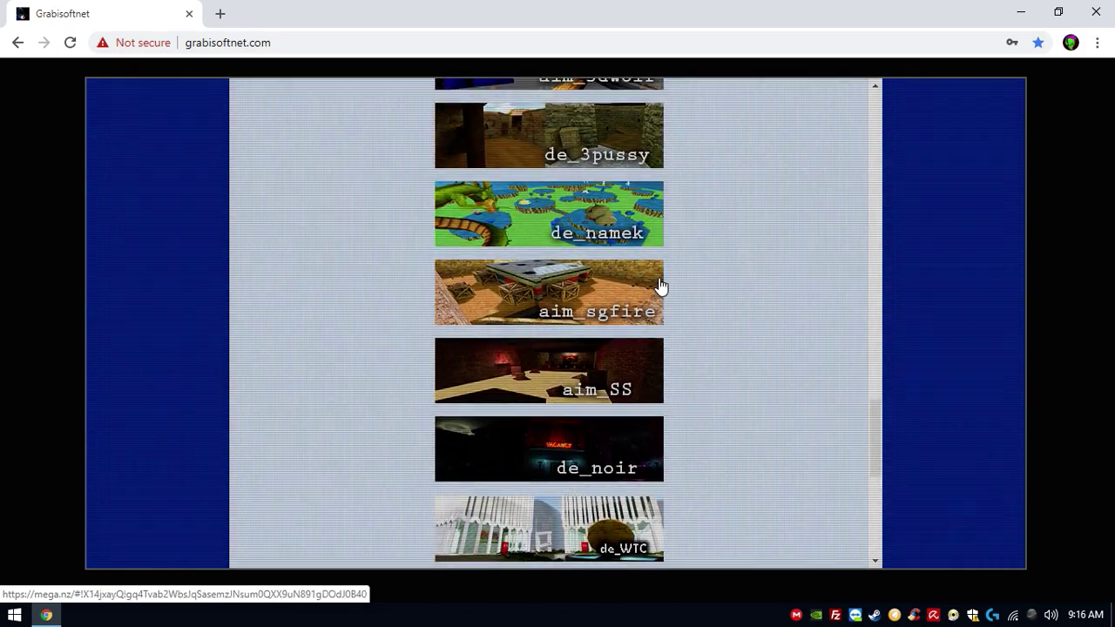
scroll(656, 292, down, 1)
scroll(656, 296, down, 6)
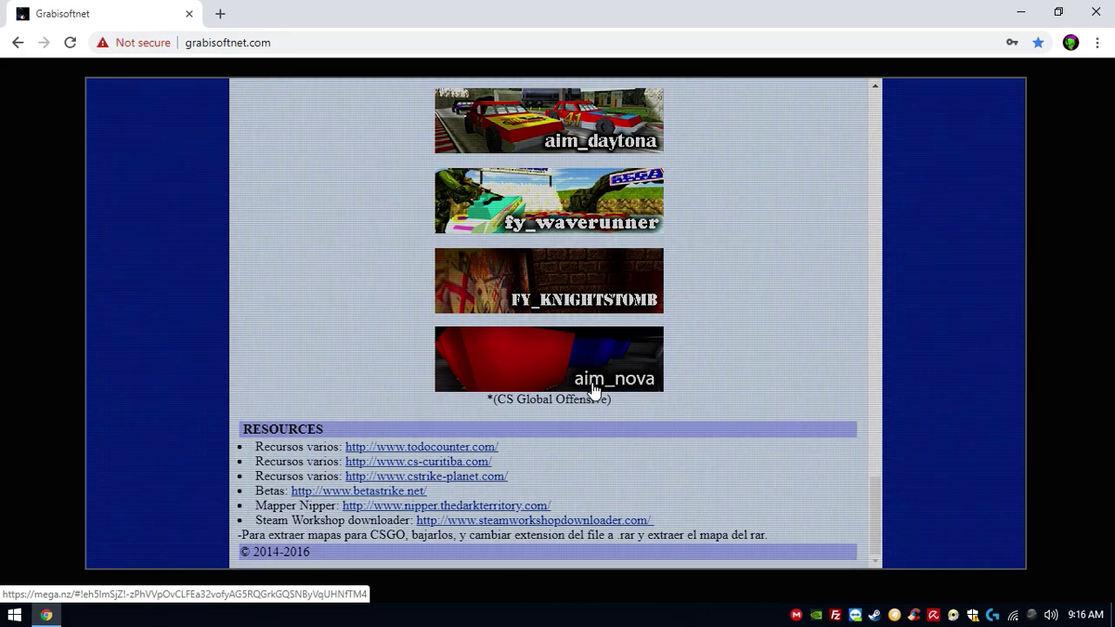
scroll(696, 346, up, 6)
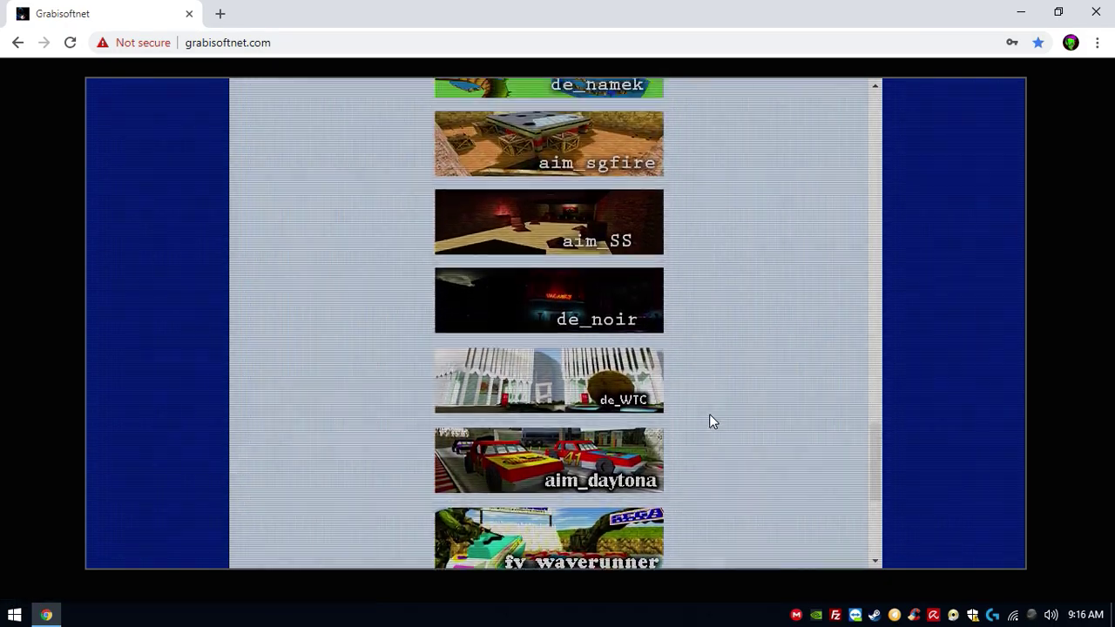
scroll(709, 415, up, 3)
scroll(719, 409, down, 2)
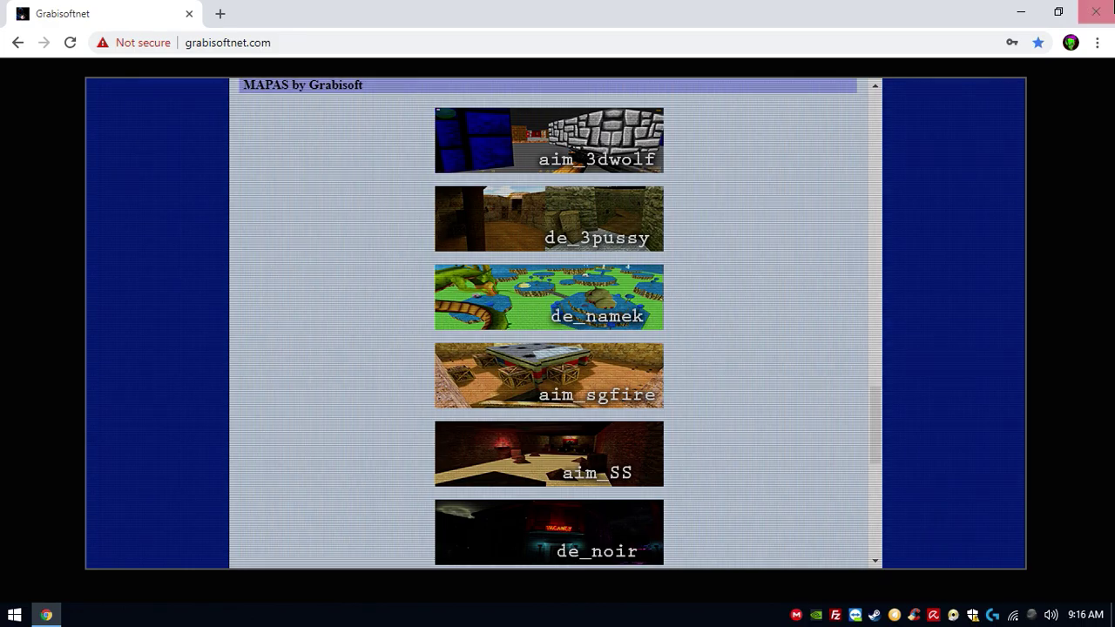
- Close the Chrome browser window
click(1095, 13)
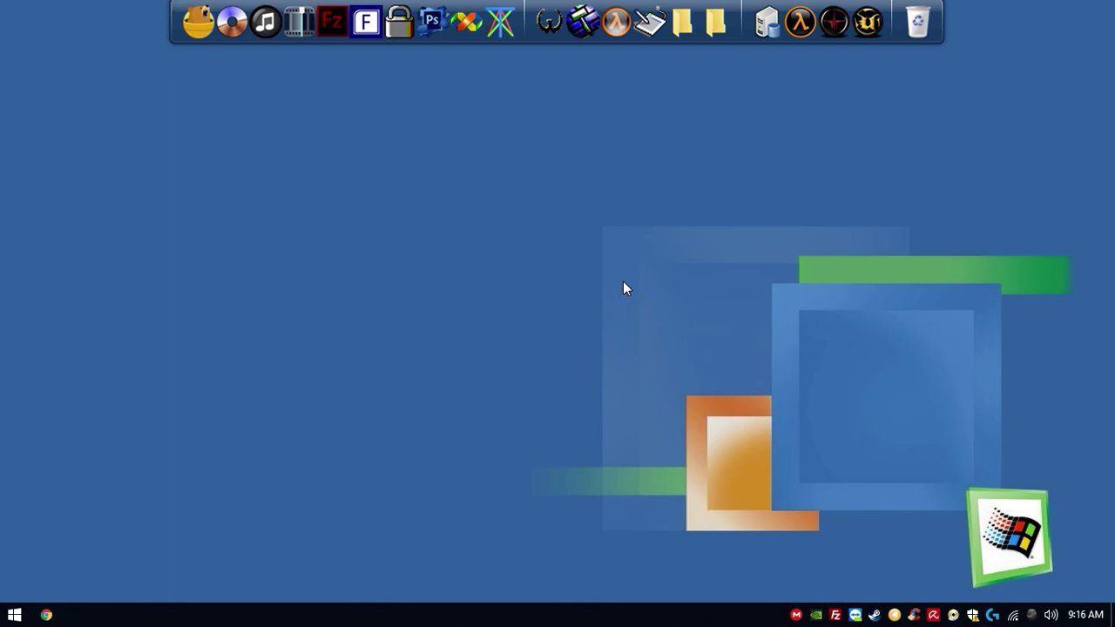
click(591, 27)
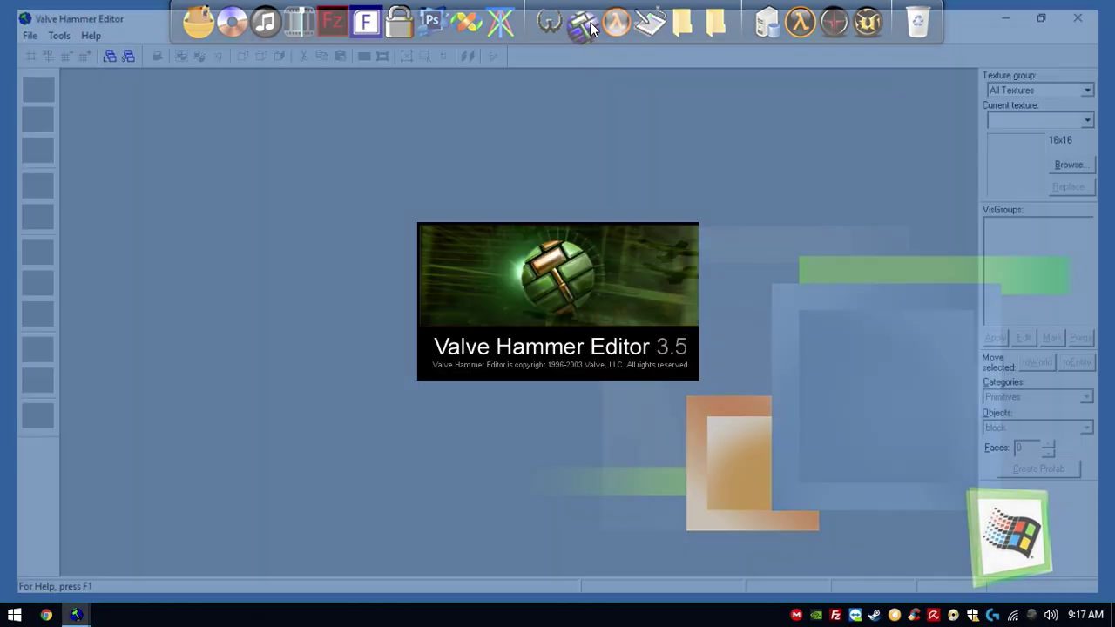
click(76, 26)
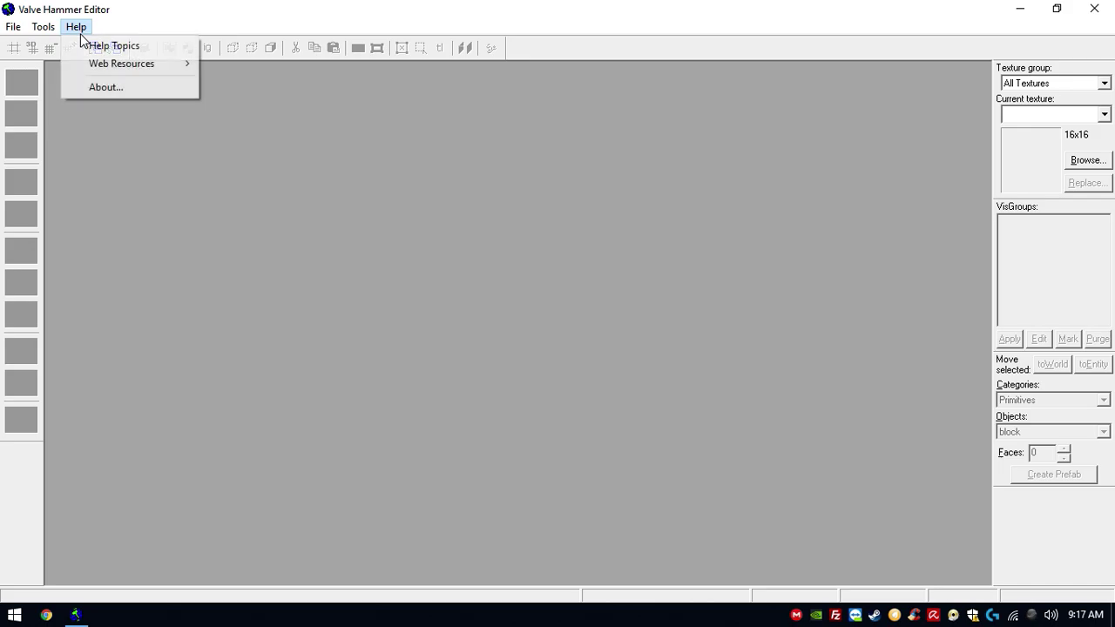
click(100, 87)
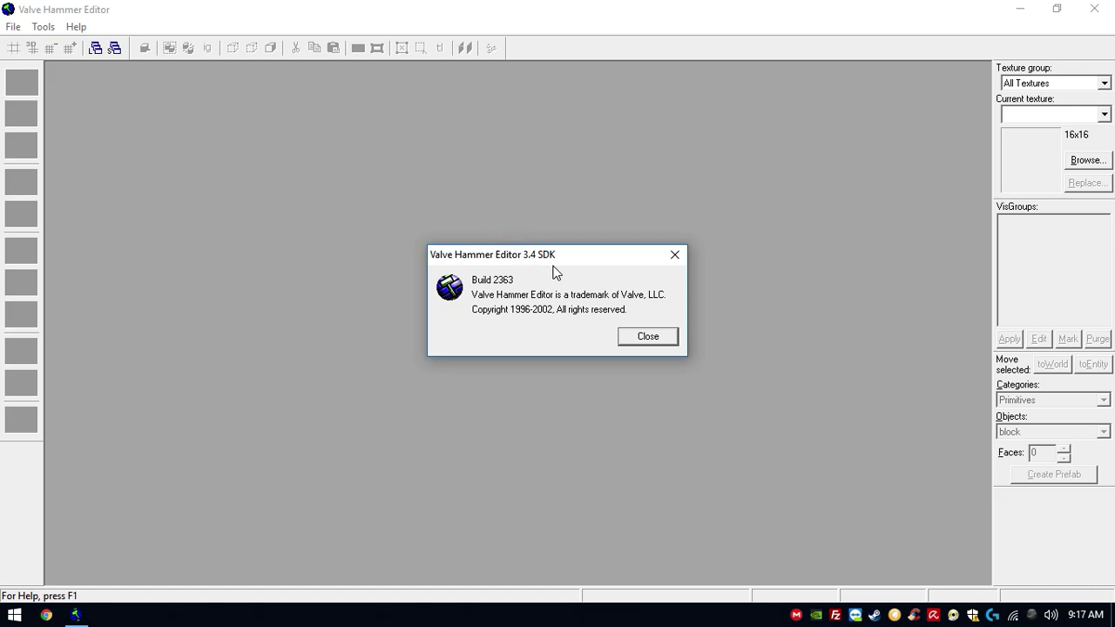
click(667, 262)
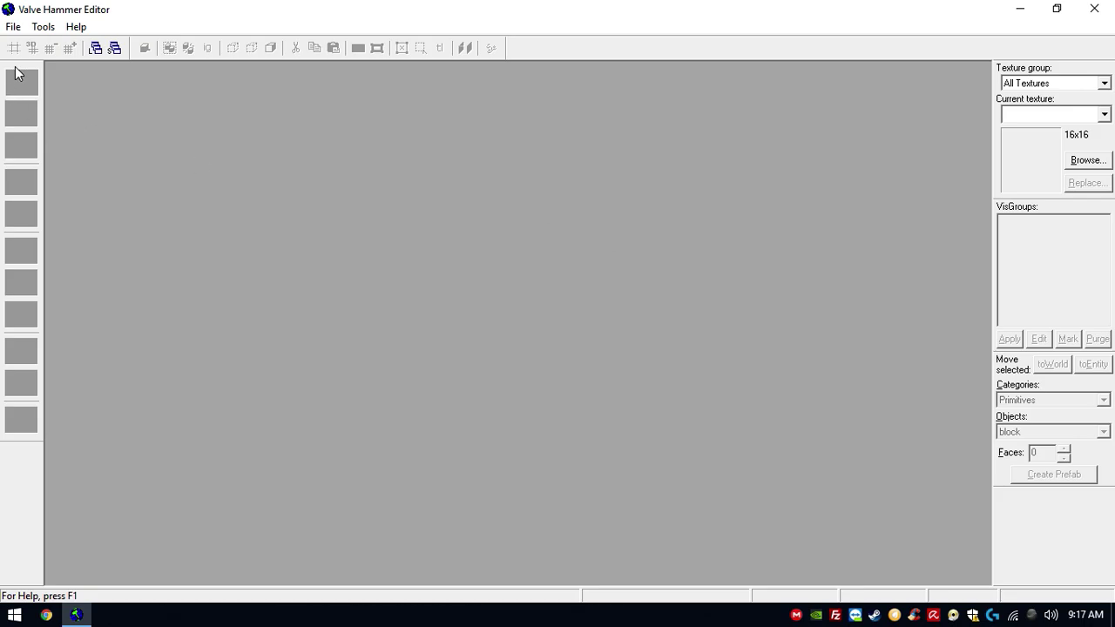
- Open Tools > Options, show the CS Game Configurations, and add to its game data files
click(43, 26)
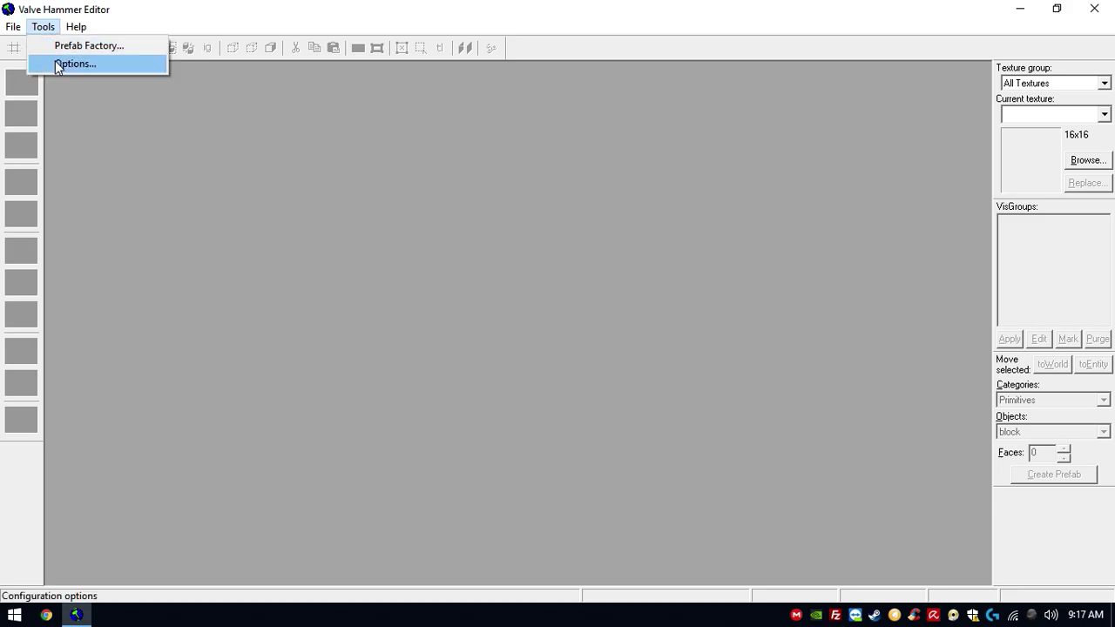
click(55, 62)
drag(459, 101, 427, 117)
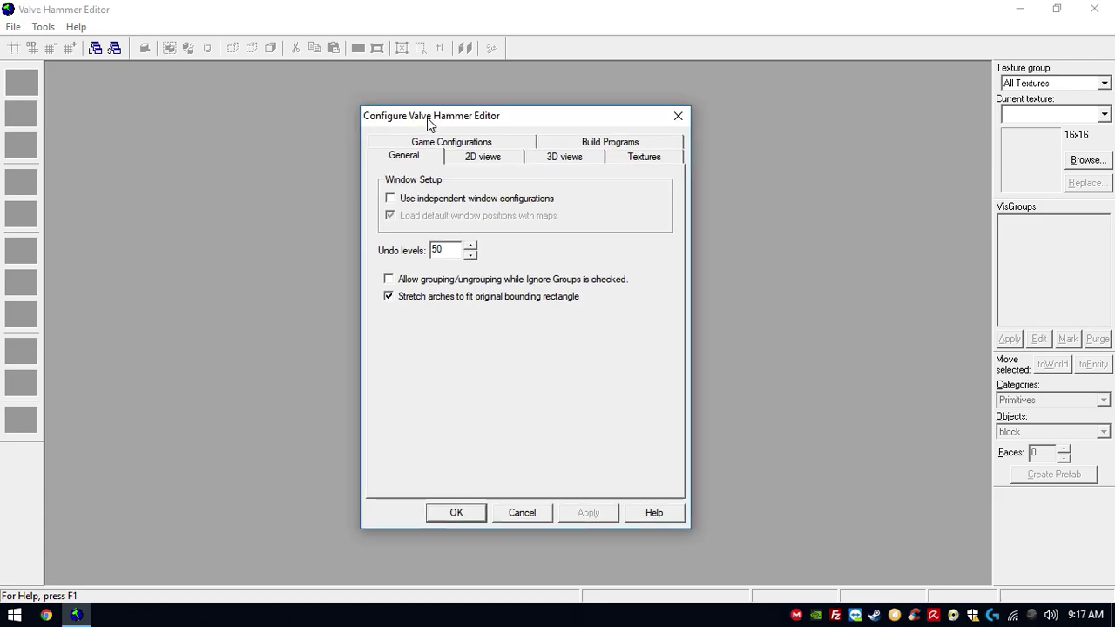
click(550, 144)
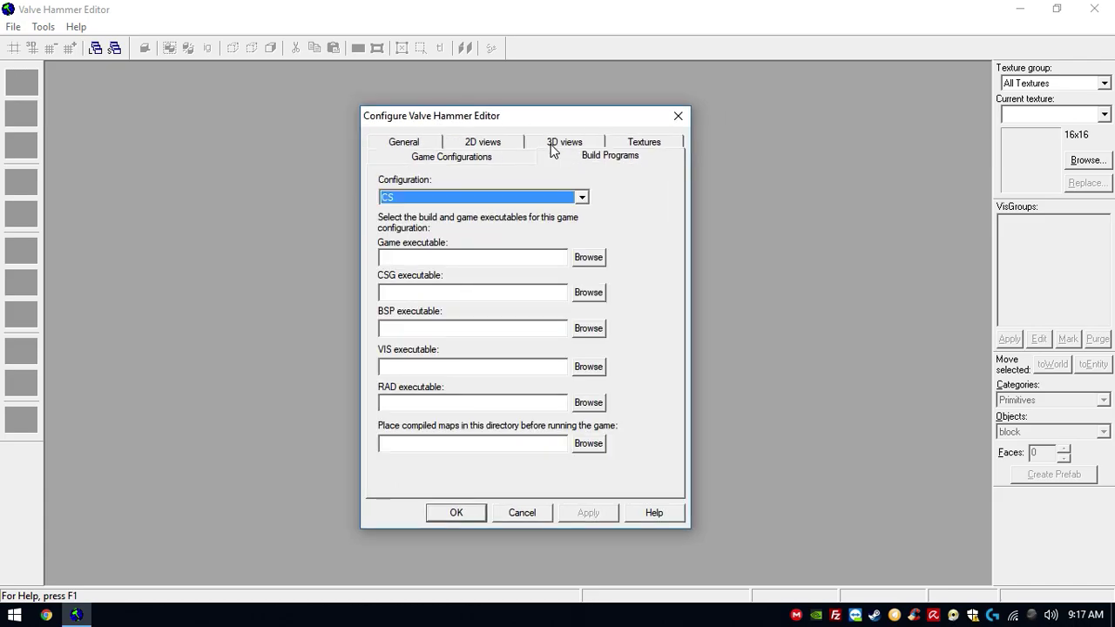
click(484, 155)
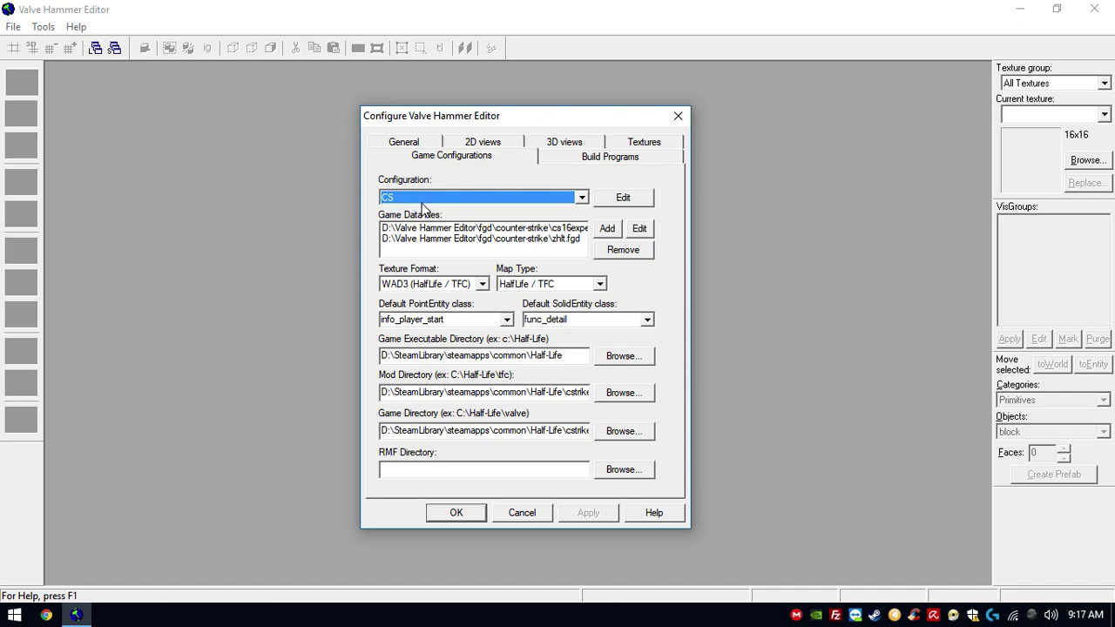
click(457, 228)
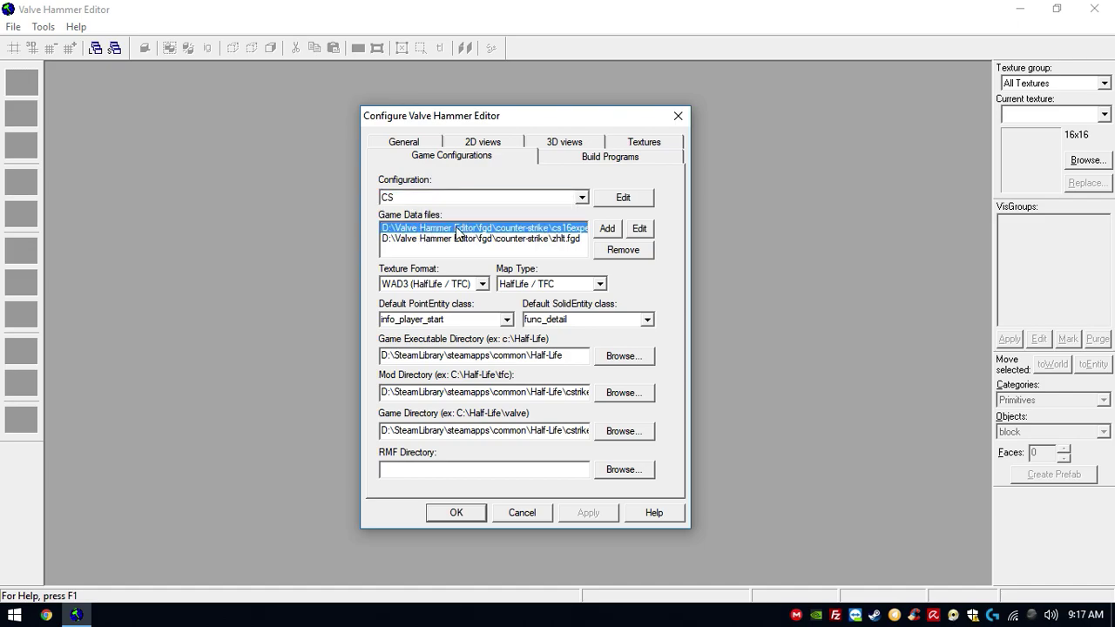
click(608, 229)
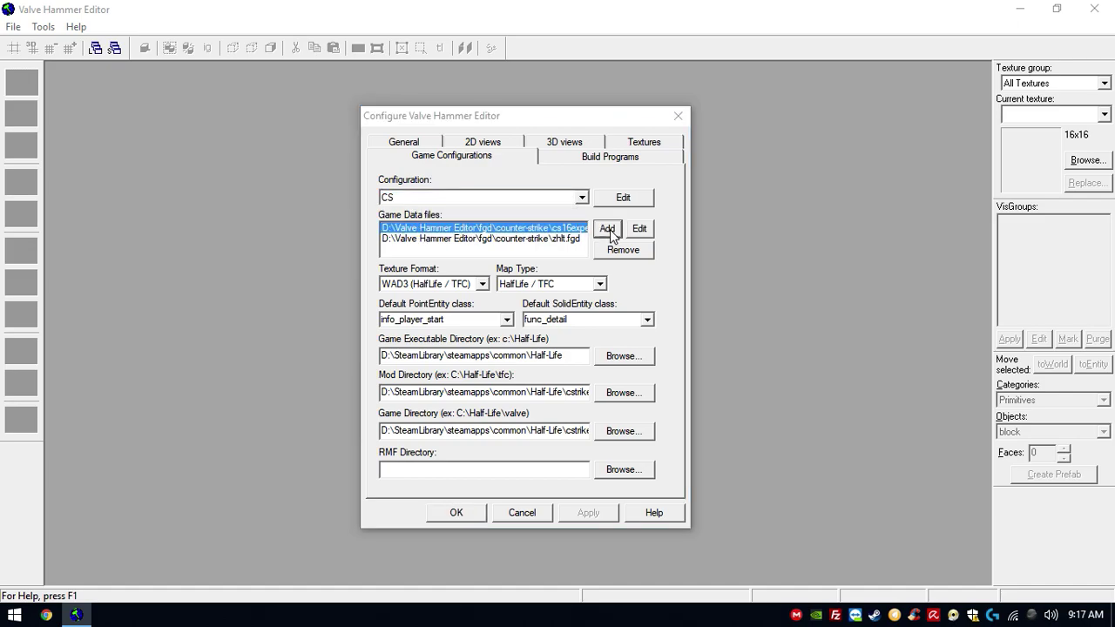
- Review cs16expert-hex805.fgd and zhlt.fgd in the file browser without adding new game data files
click(482, 284)
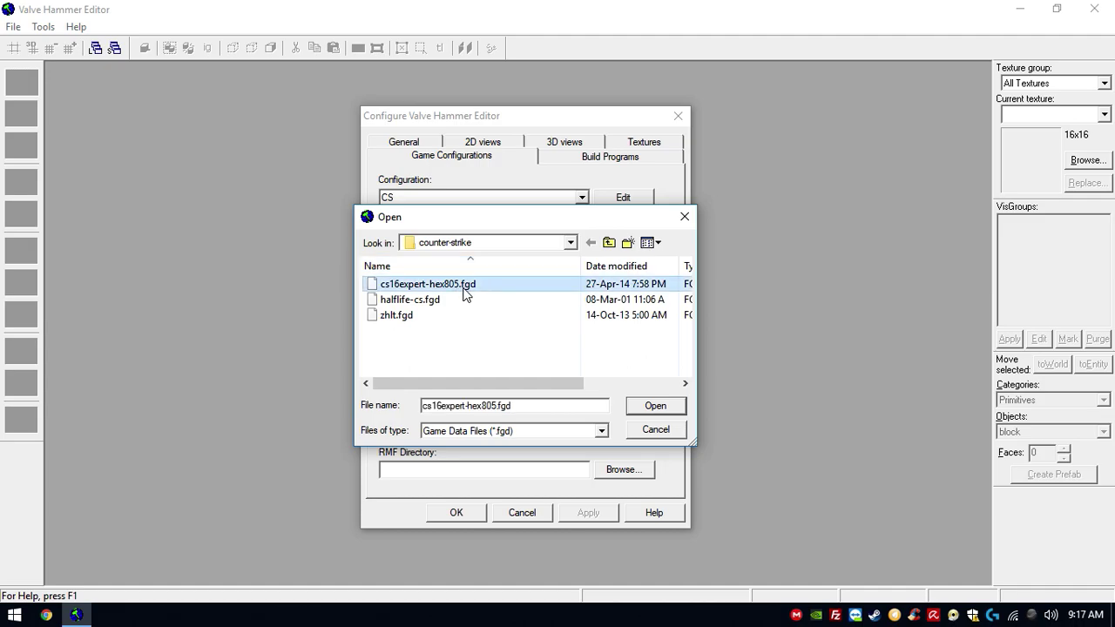
drag(503, 222, 679, 280)
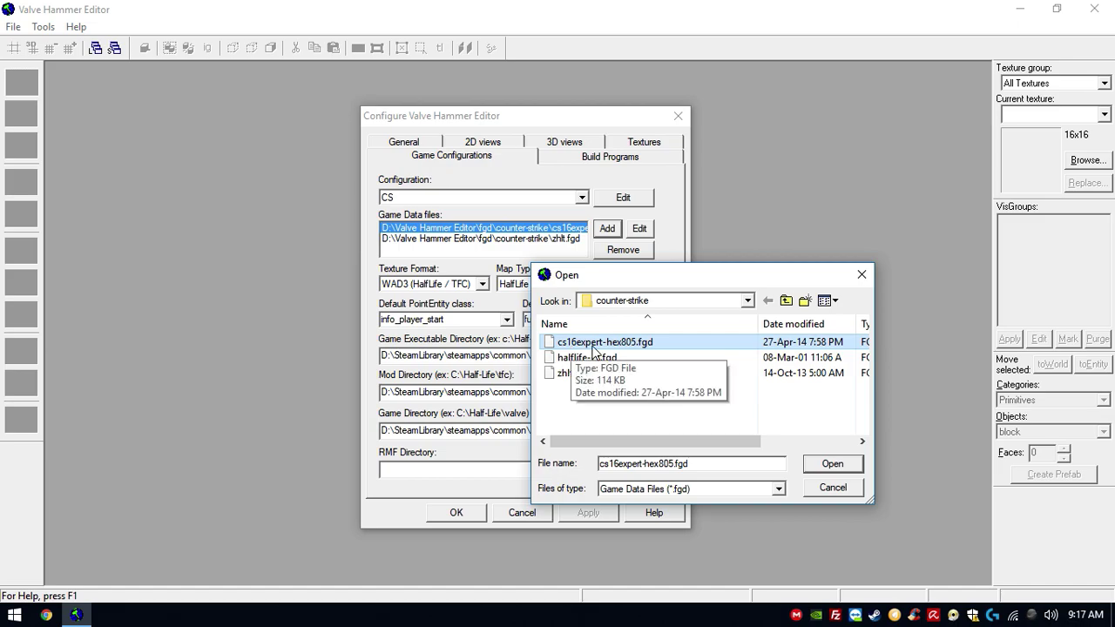
click(861, 275)
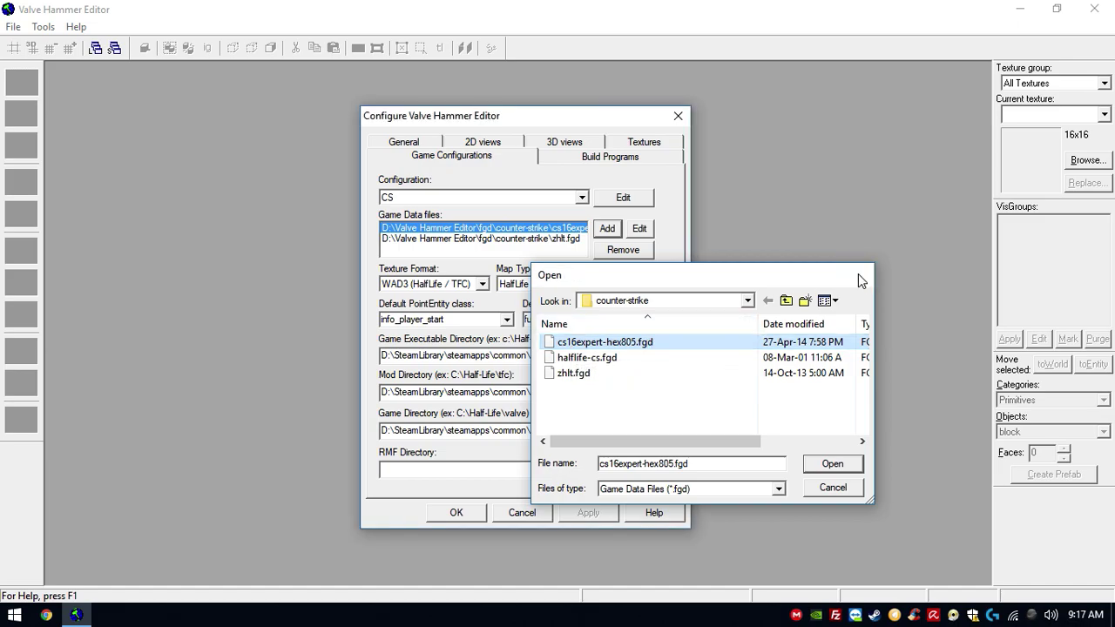
click(571, 238)
click(607, 228)
click(575, 374)
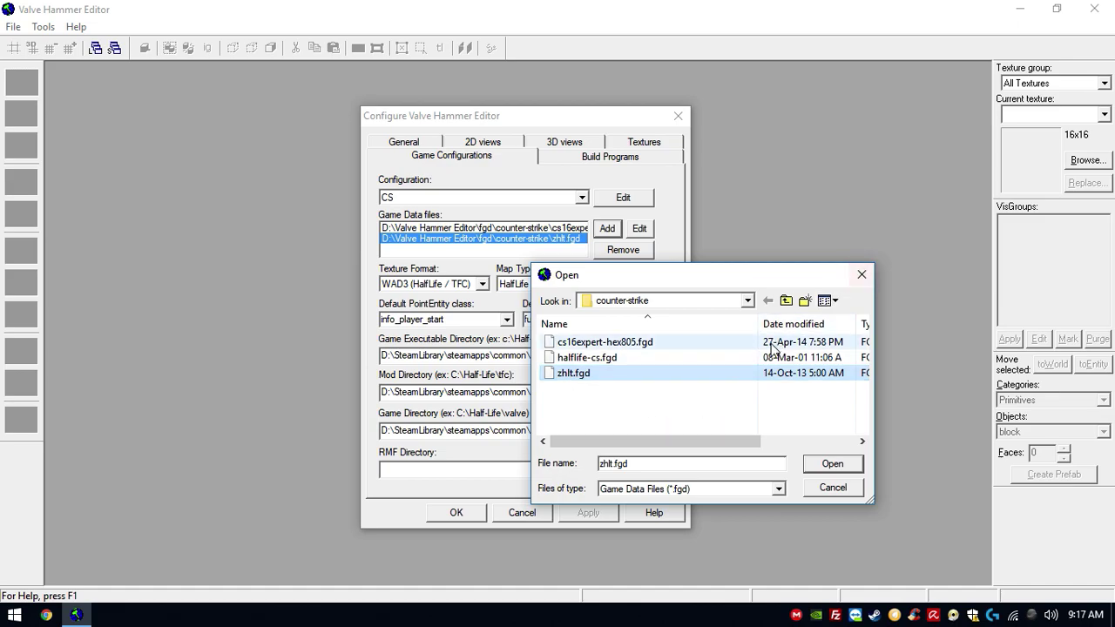
click(655, 407)
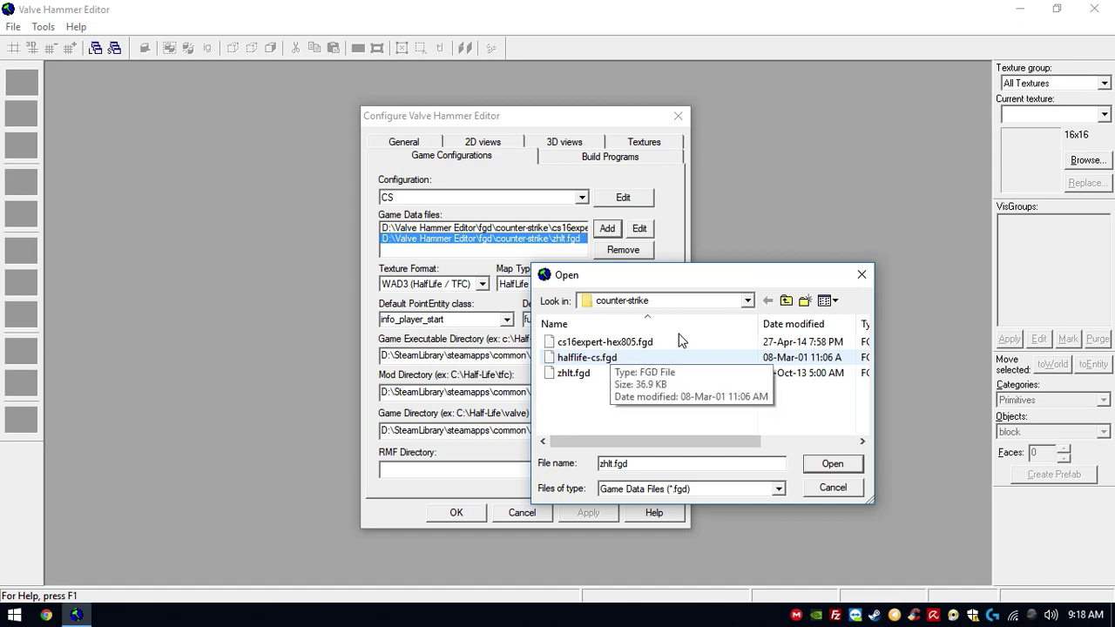
- Keep WAD3 as texture format and HalfLife / TFC as map type
click(861, 274)
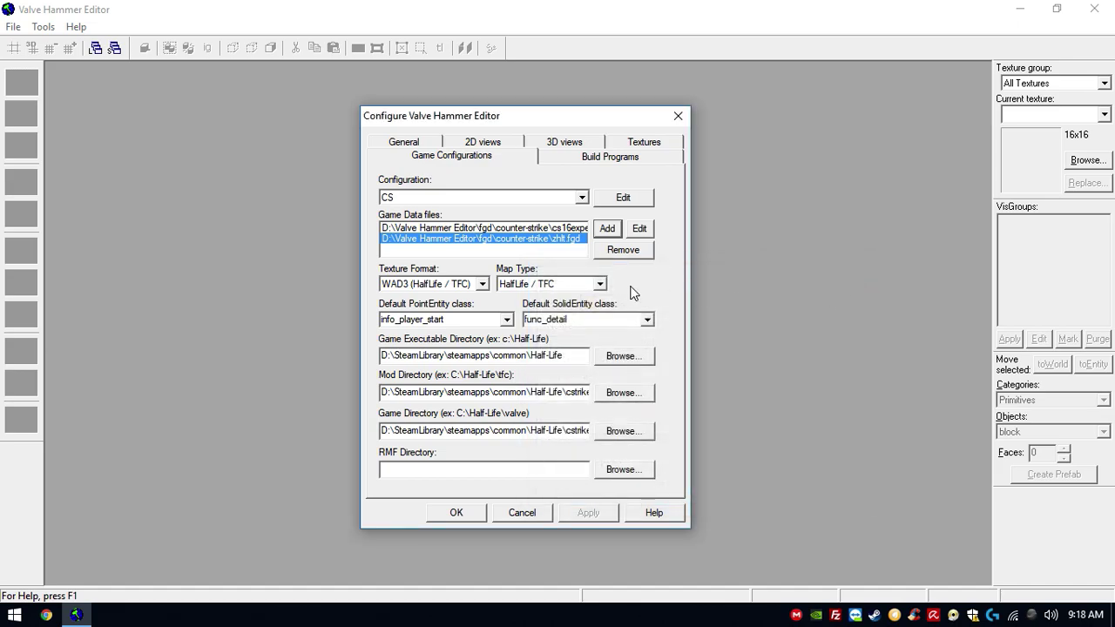
click(482, 284)
click(482, 284)
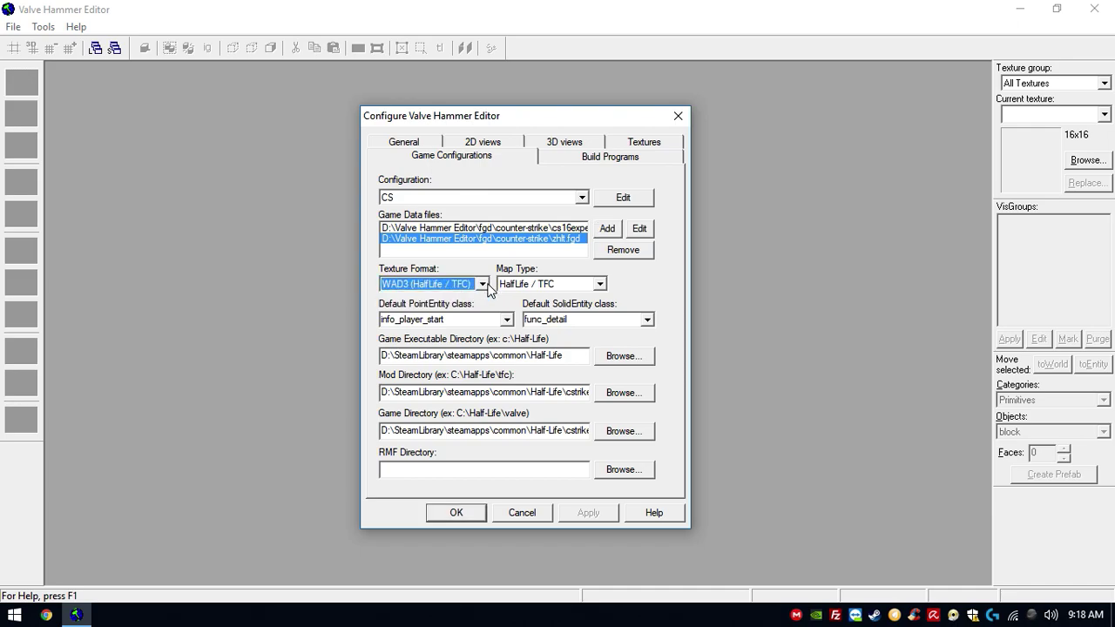
click(600, 286)
click(544, 301)
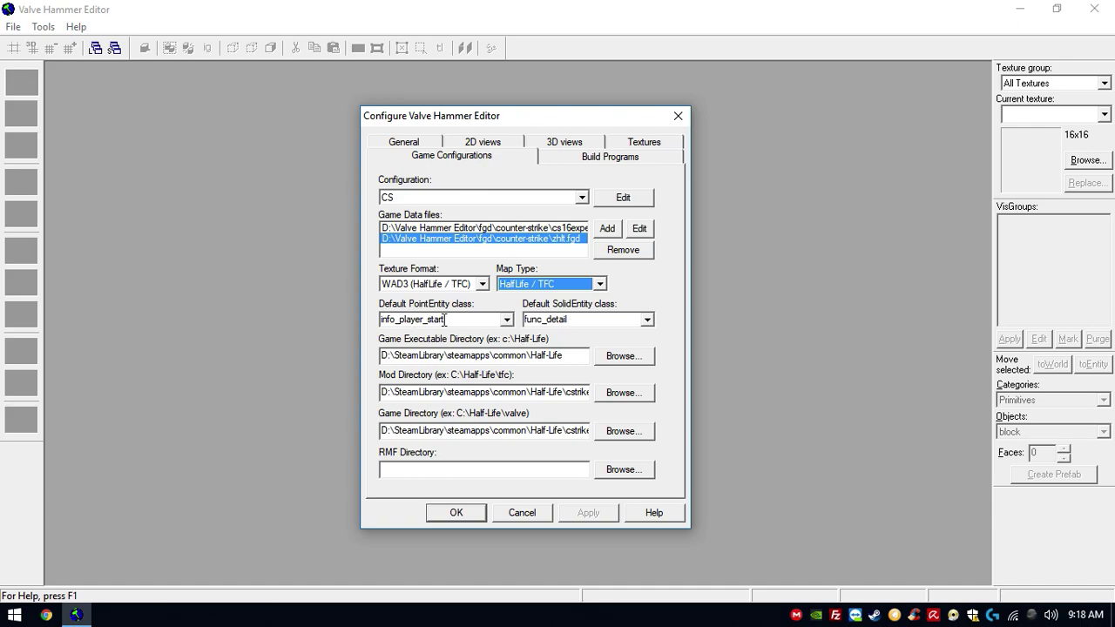
- Check info_player_start, the Steam Half-Life and cstrike paths, and 3D views (model distance 2000)
click(424, 322)
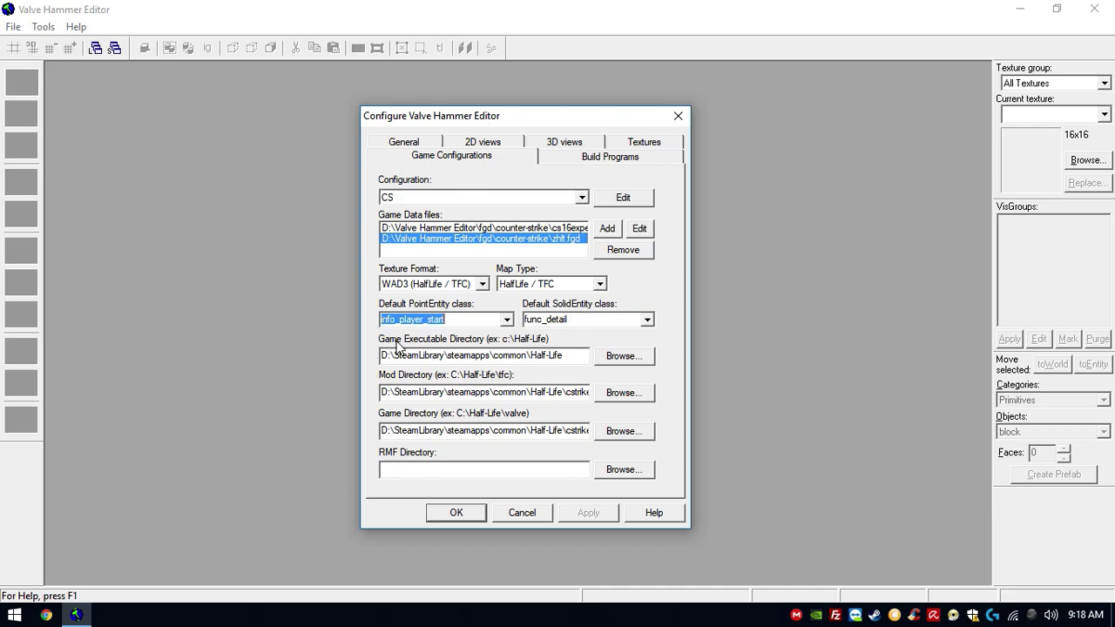
drag(395, 355, 562, 392)
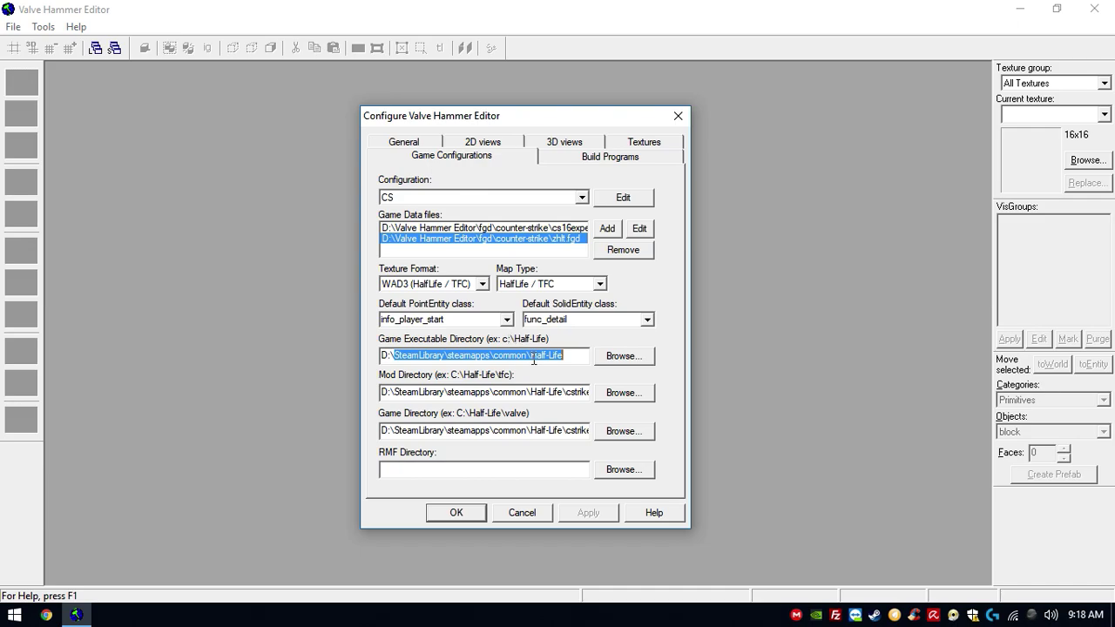
drag(534, 356, 305, 360)
drag(406, 356, 577, 351)
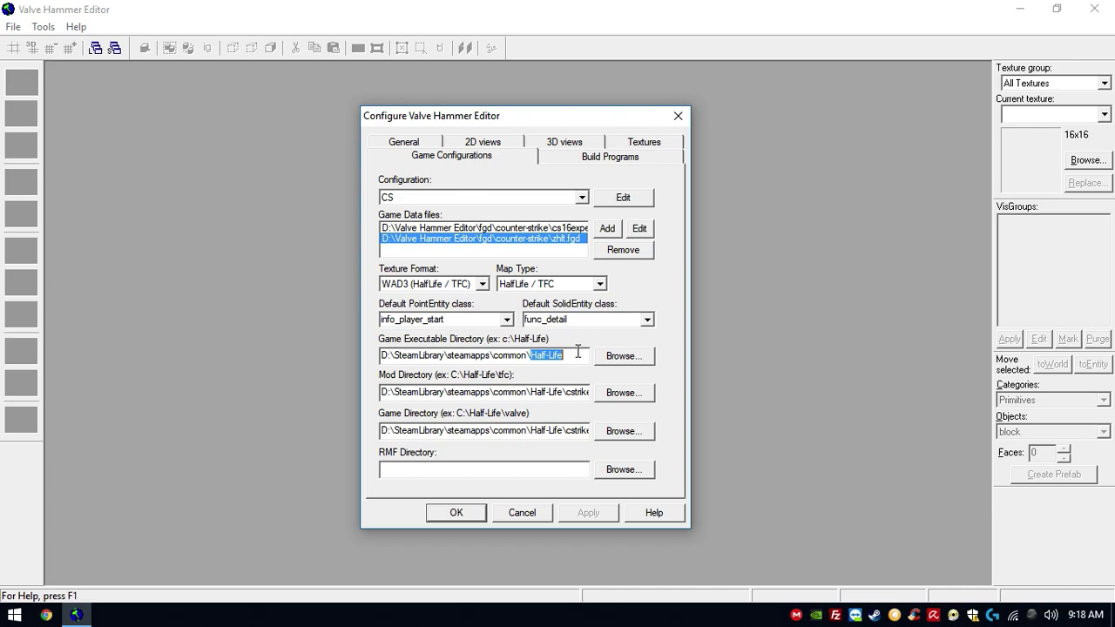
click(384, 391)
drag(384, 391, 582, 397)
click(536, 394)
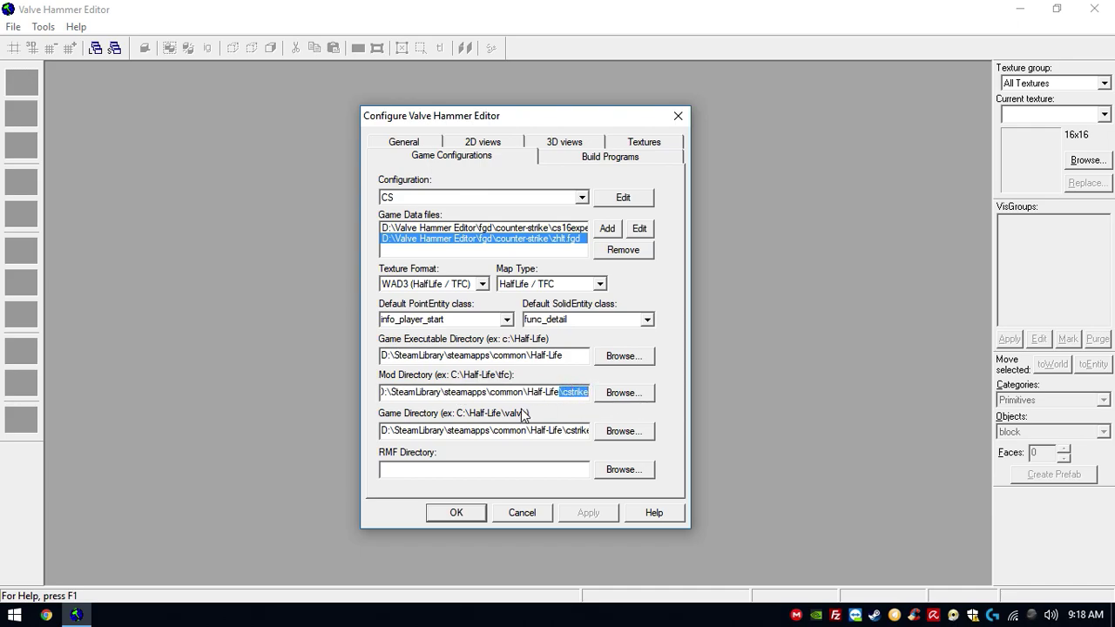
drag(524, 431, 634, 454)
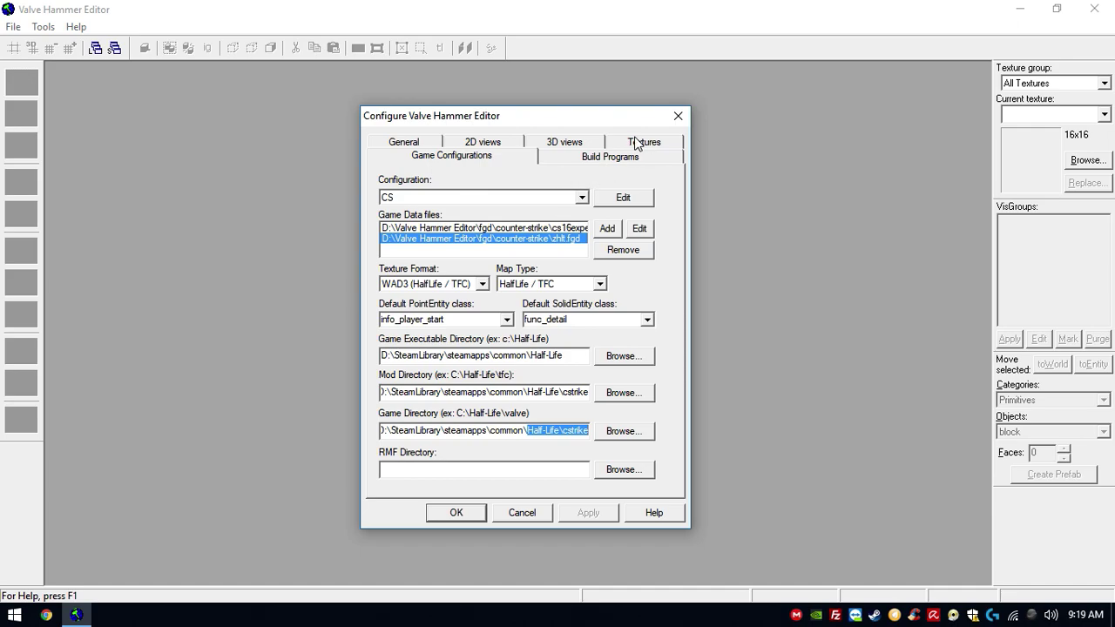
click(597, 145)
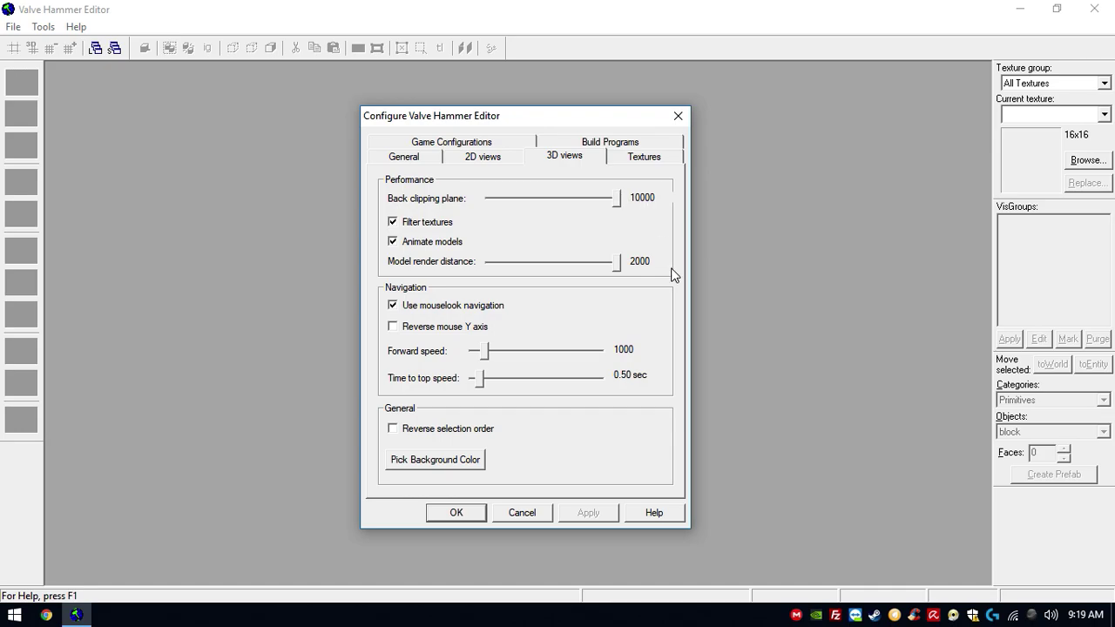
- In the Textures settings, list cstrike.wad, halflife.wad and zhlt.wad as WAD files
click(645, 157)
click(519, 220)
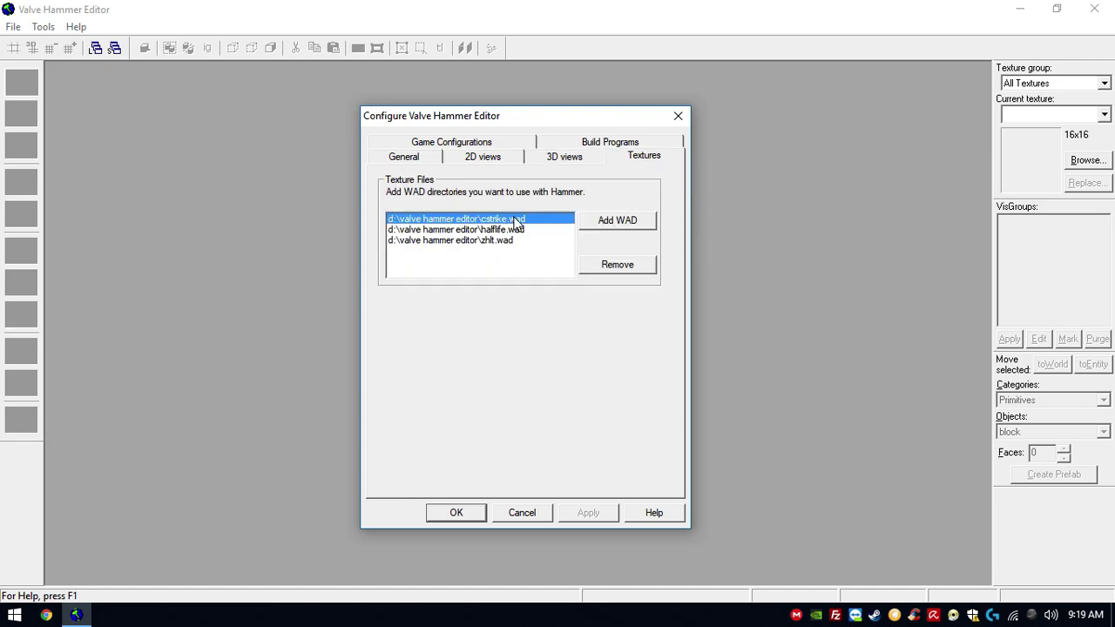
click(510, 230)
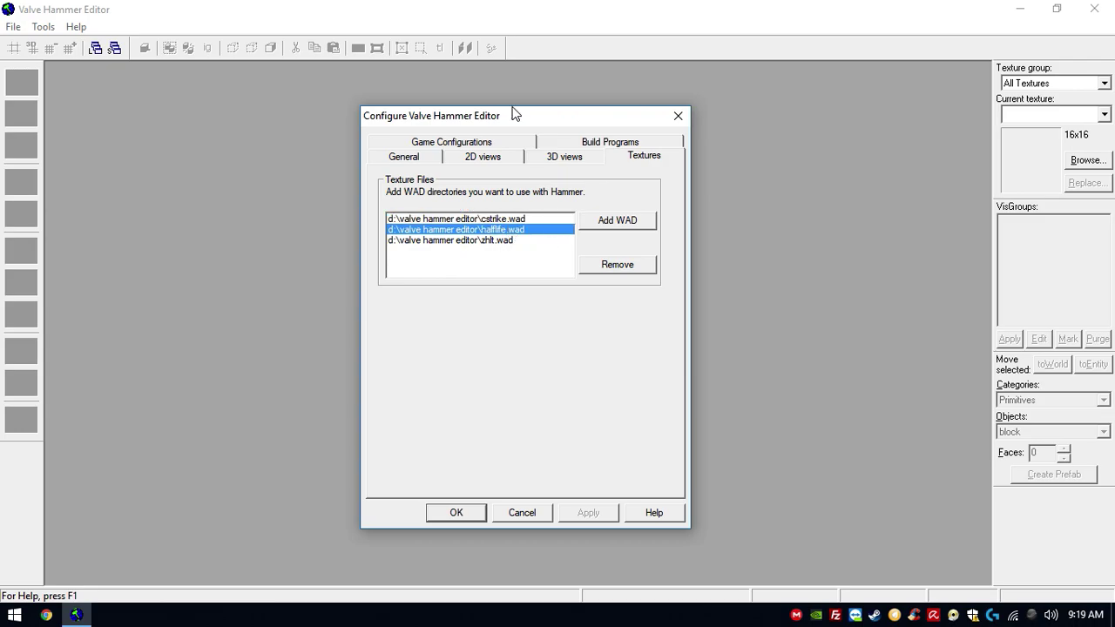
click(489, 221)
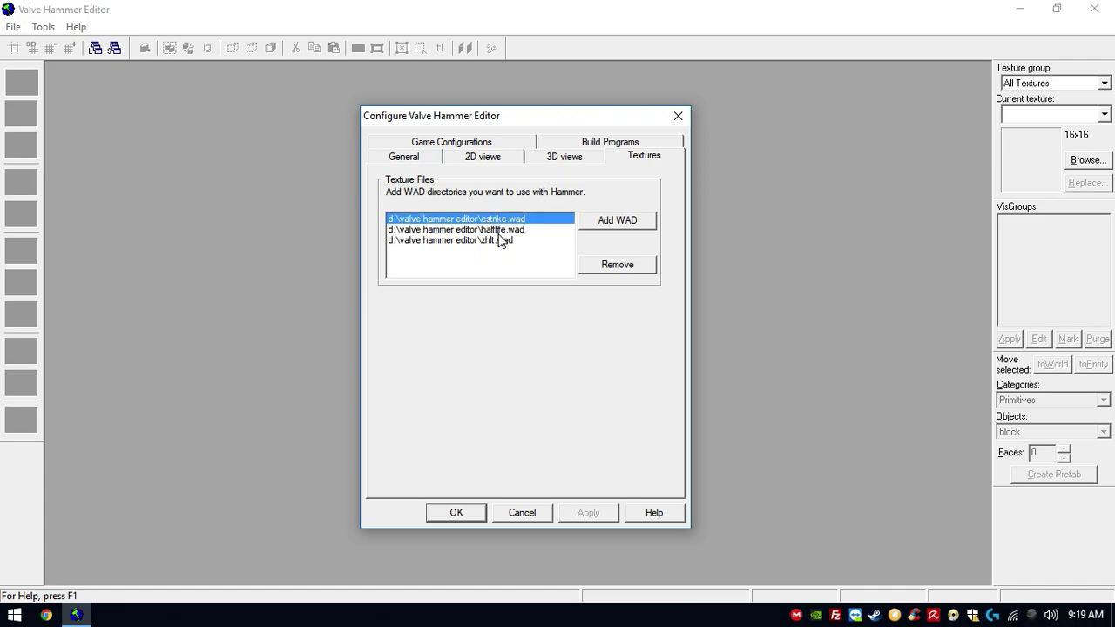
click(500, 231)
click(522, 240)
click(527, 230)
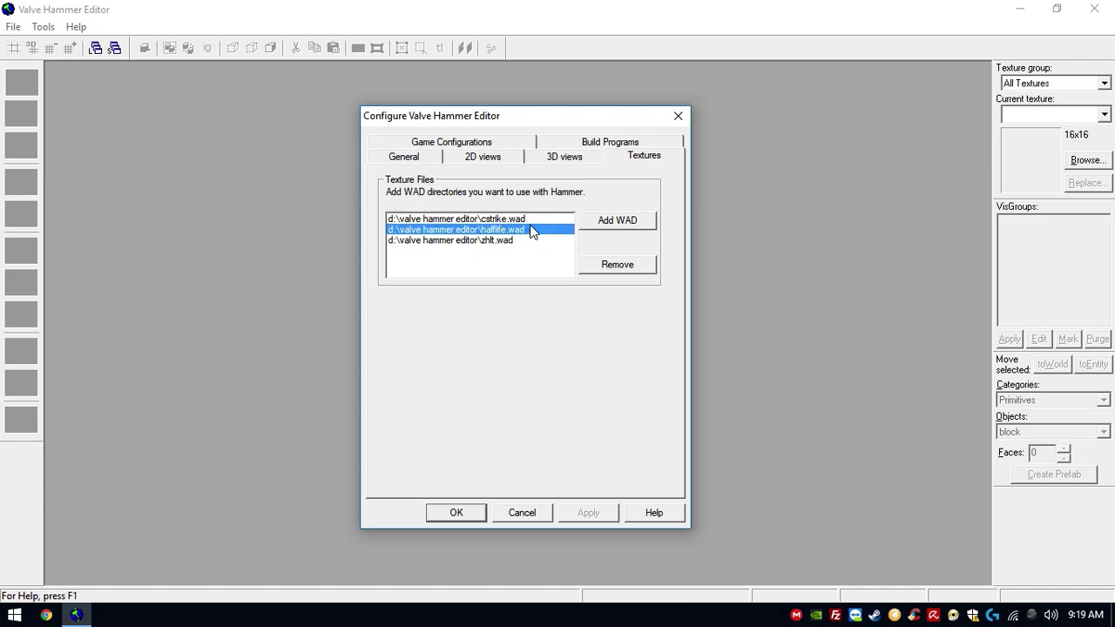
click(535, 220)
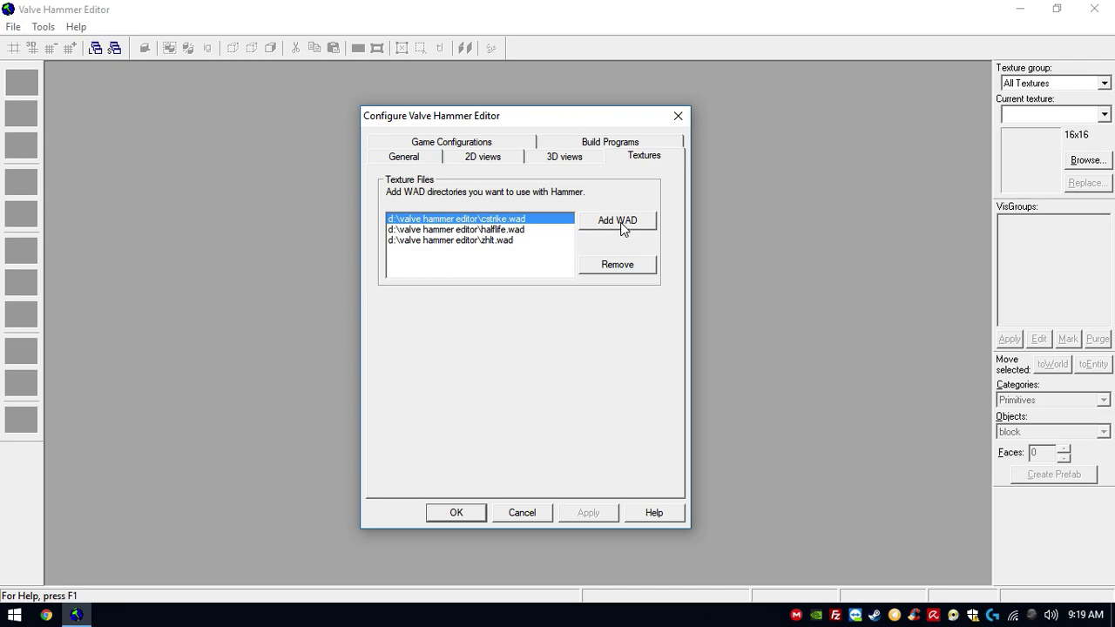
click(530, 230)
click(522, 241)
click(544, 229)
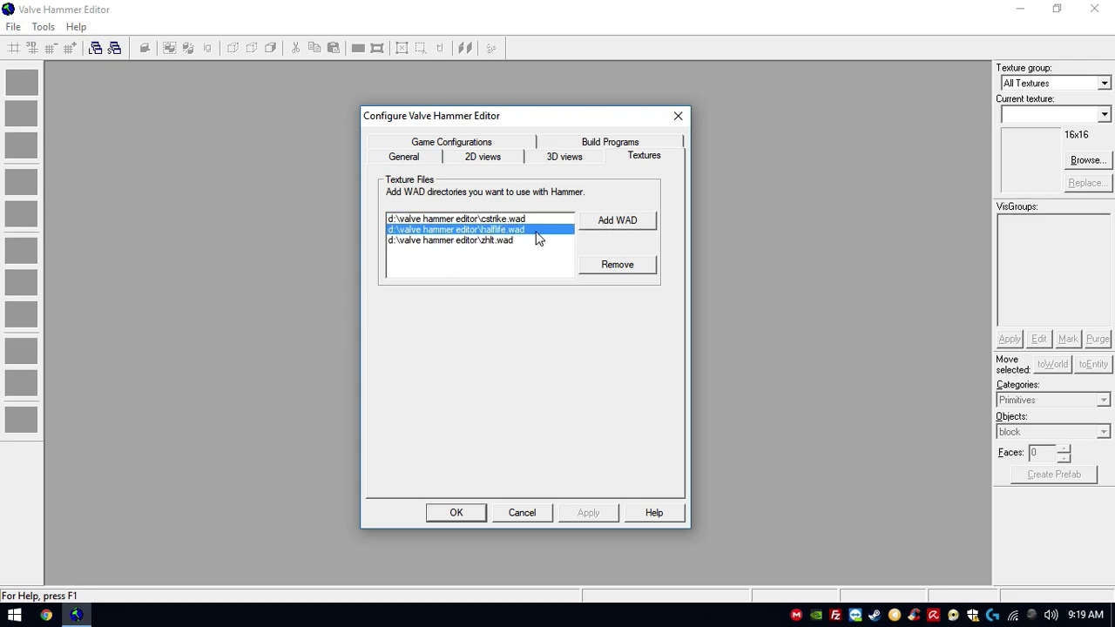
click(556, 219)
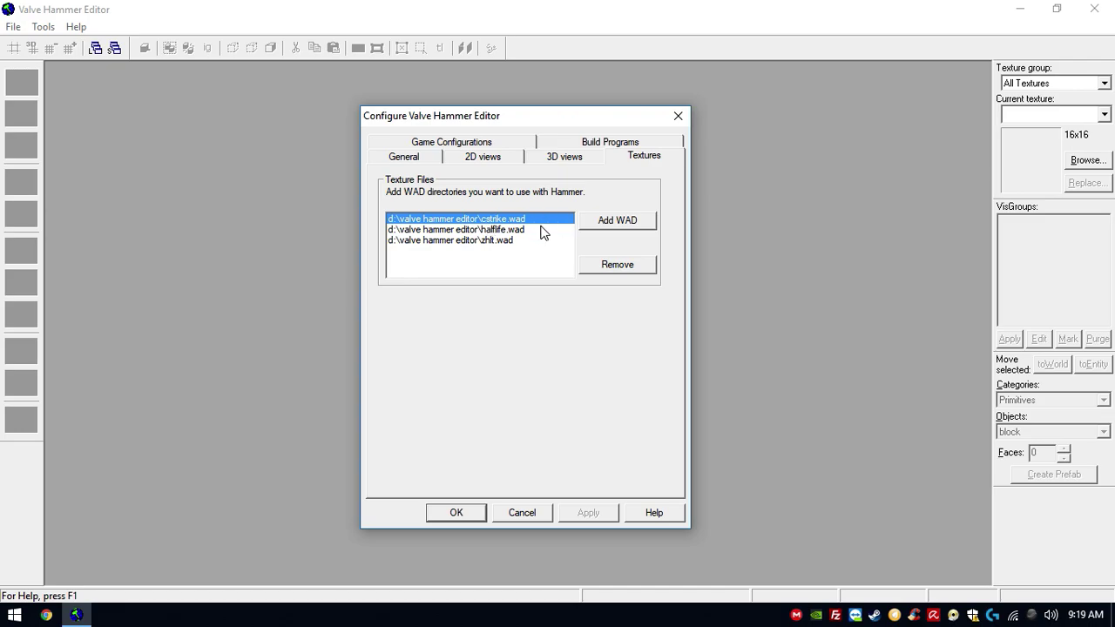
click(514, 230)
click(494, 243)
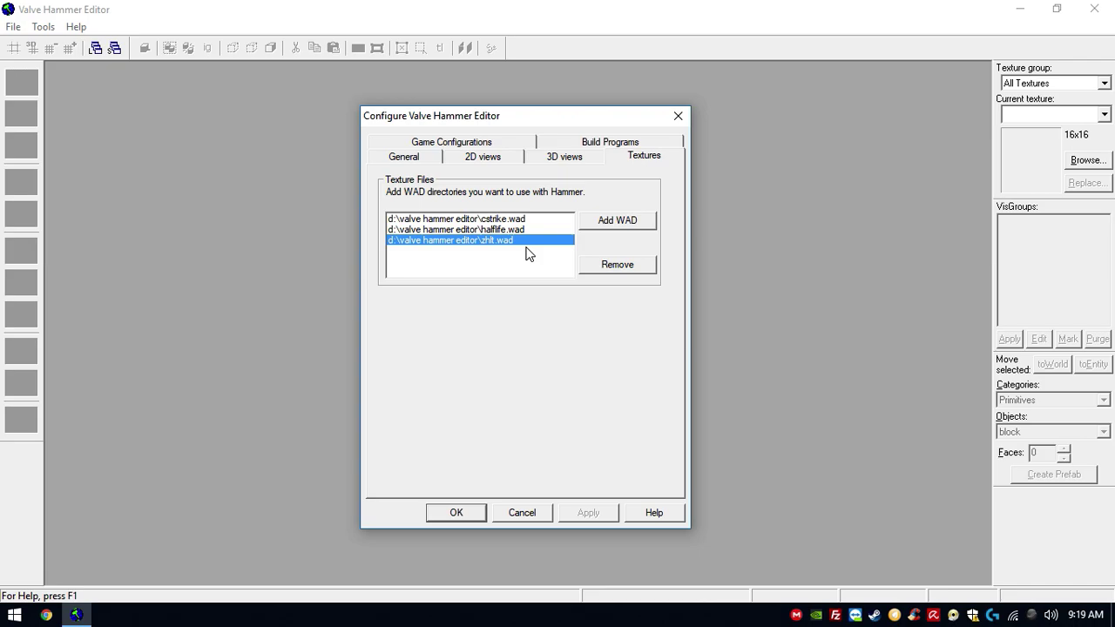
click(523, 220)
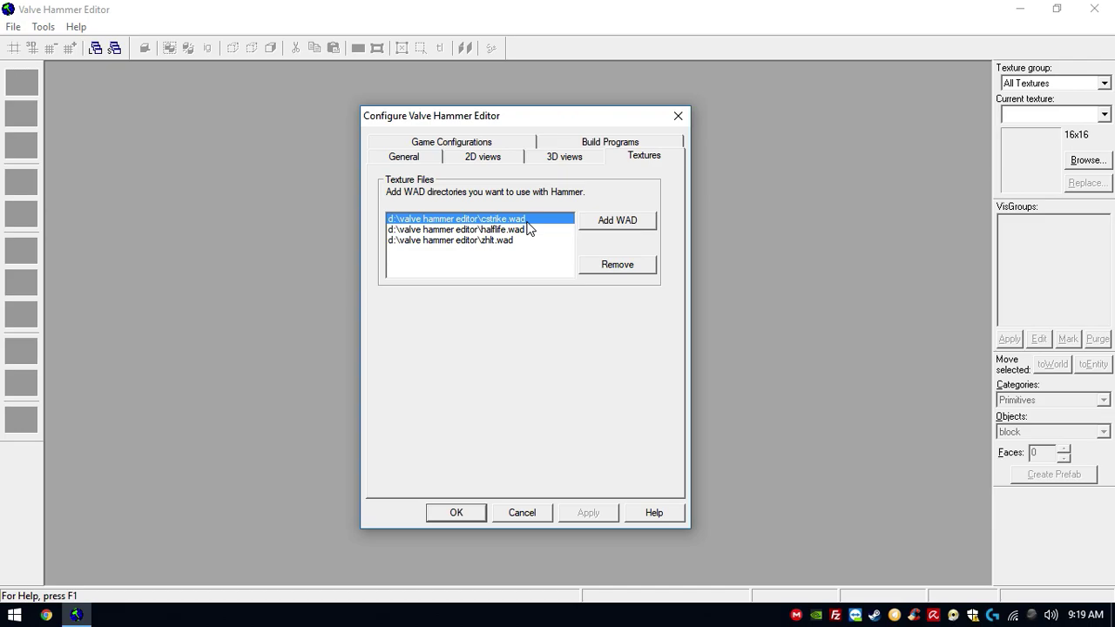
click(533, 230)
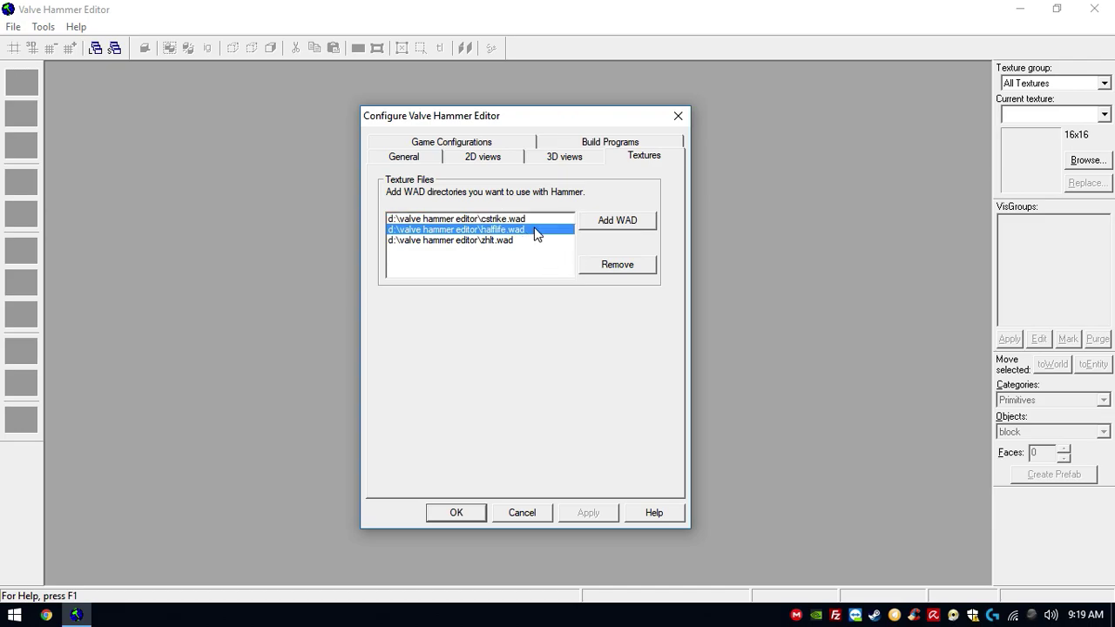
click(514, 241)
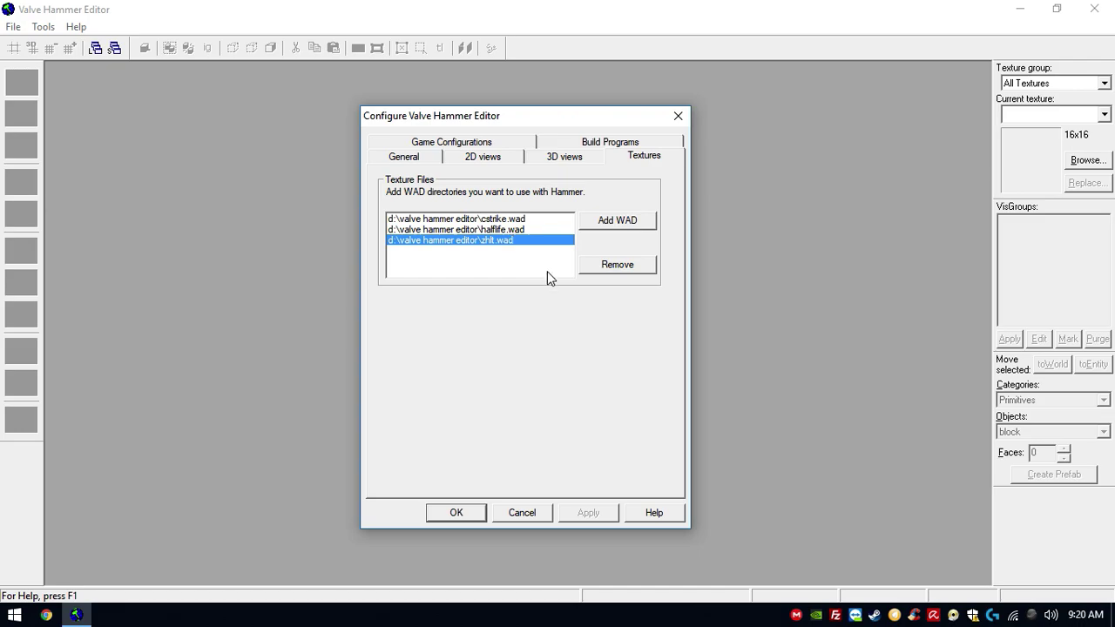
- Apply the texture settings, close Hammer, and launch regedit from the Start menu search
click(456, 513)
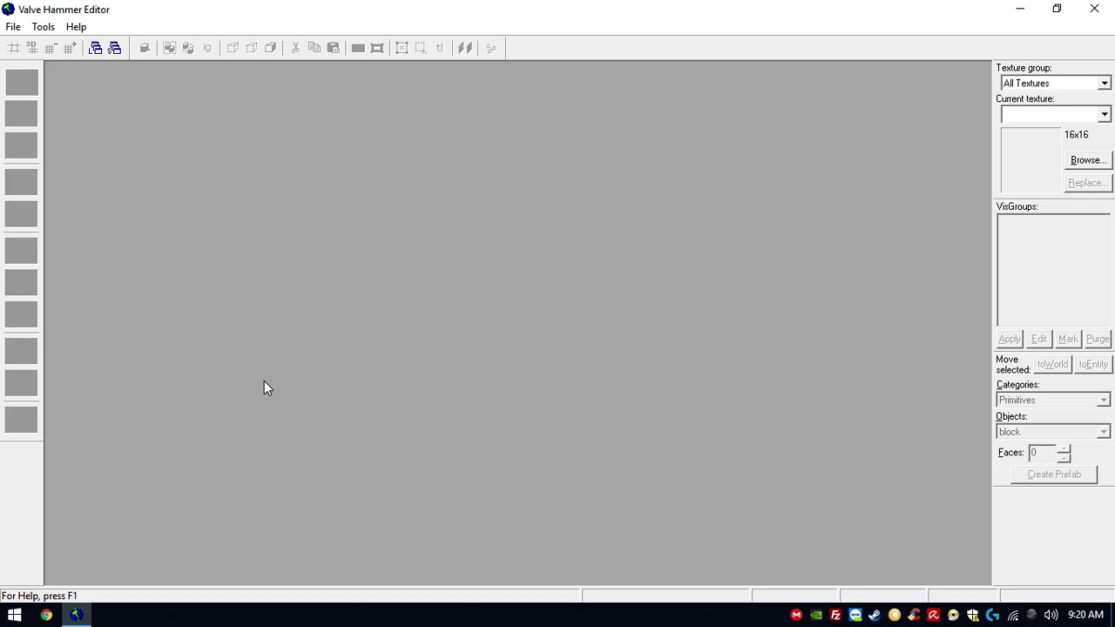
click(1094, 9)
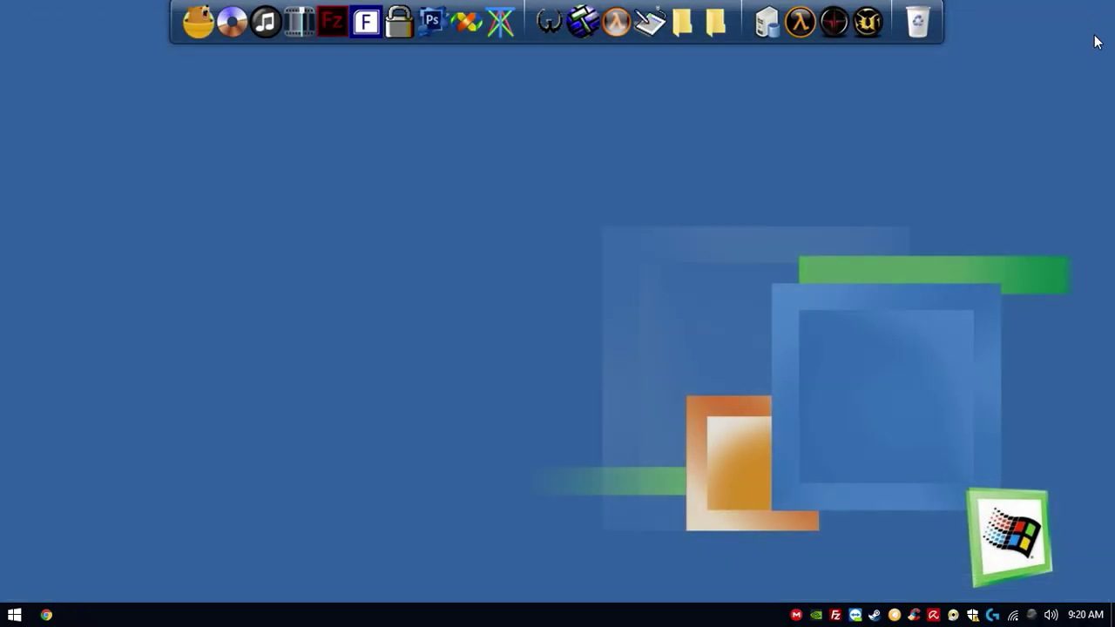
click(14, 615)
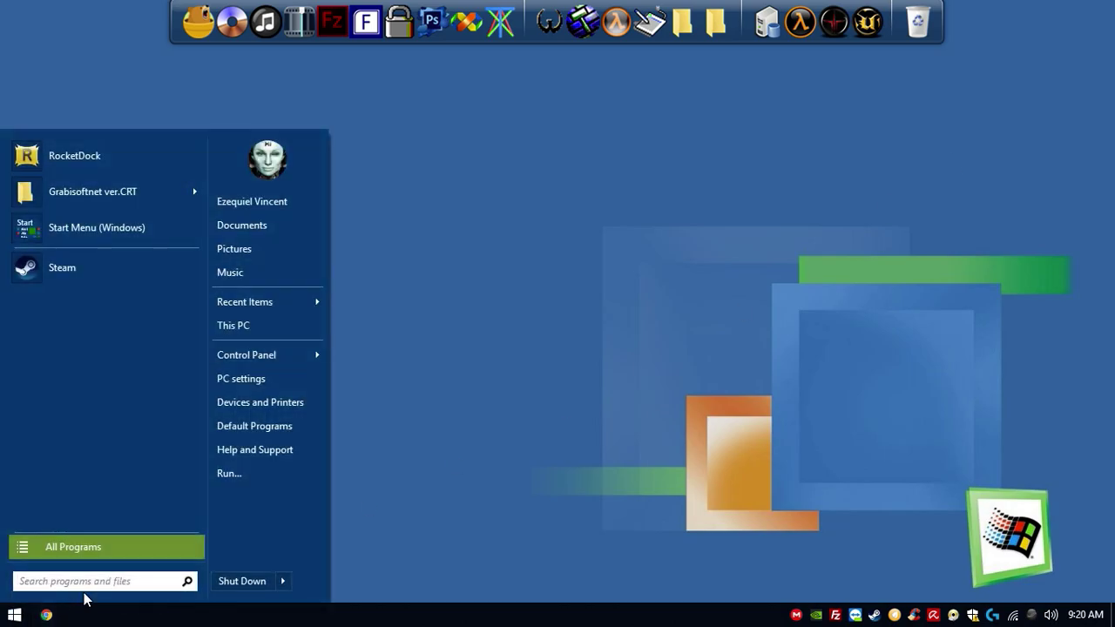
text(rege)
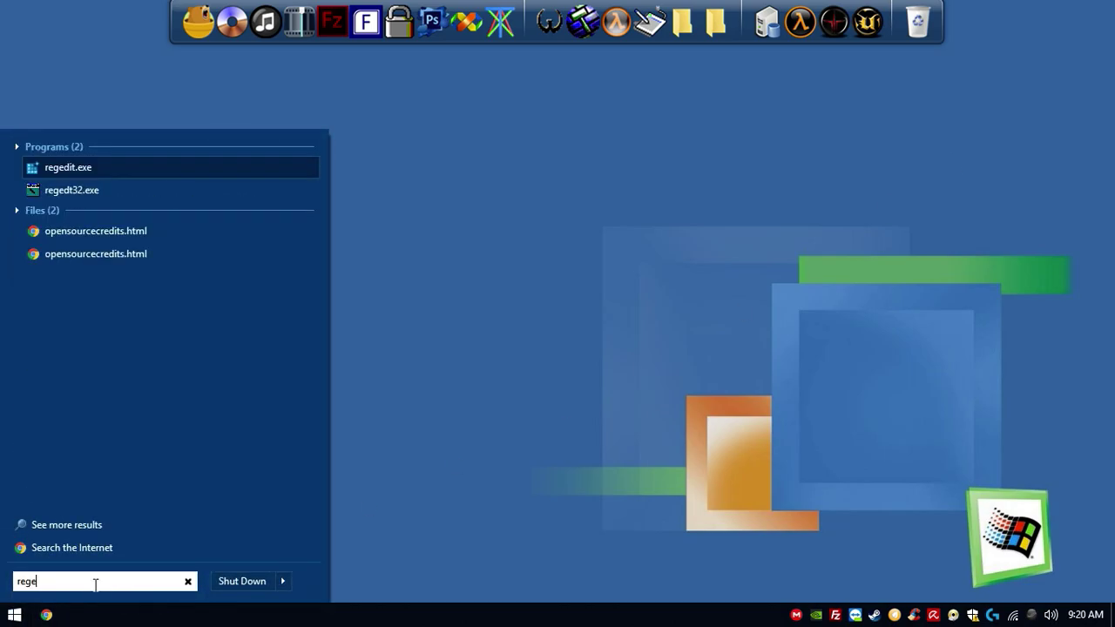
text(dit)
key(Return)
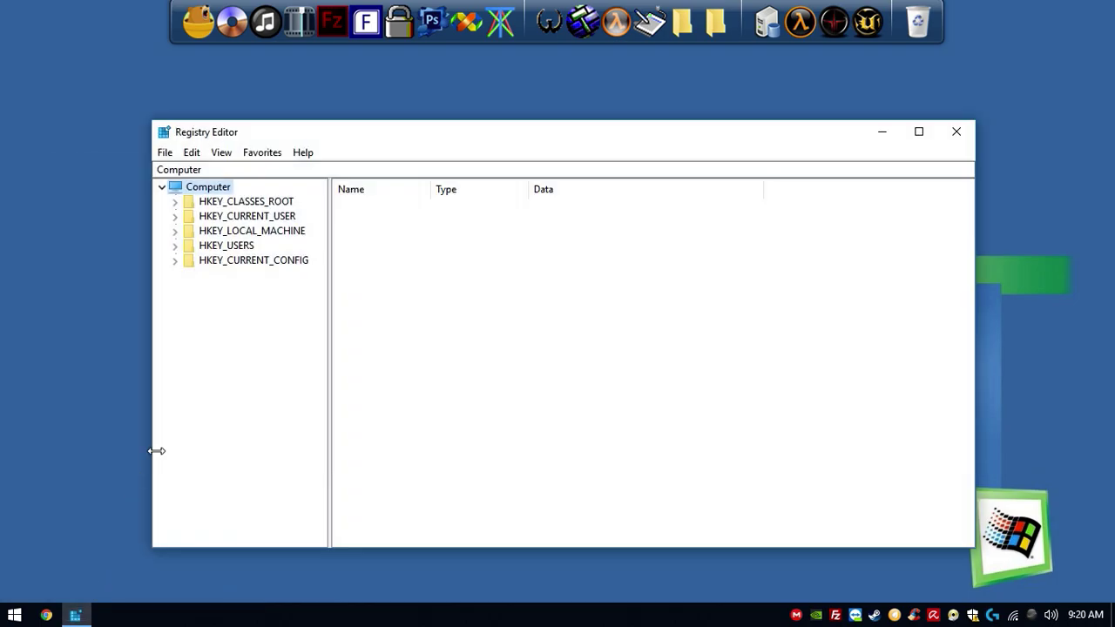
- Navigate to HKEY_CURRENT_USER\Software\Valve\Valve Hammer Editor\3D Views
double_click(271, 217)
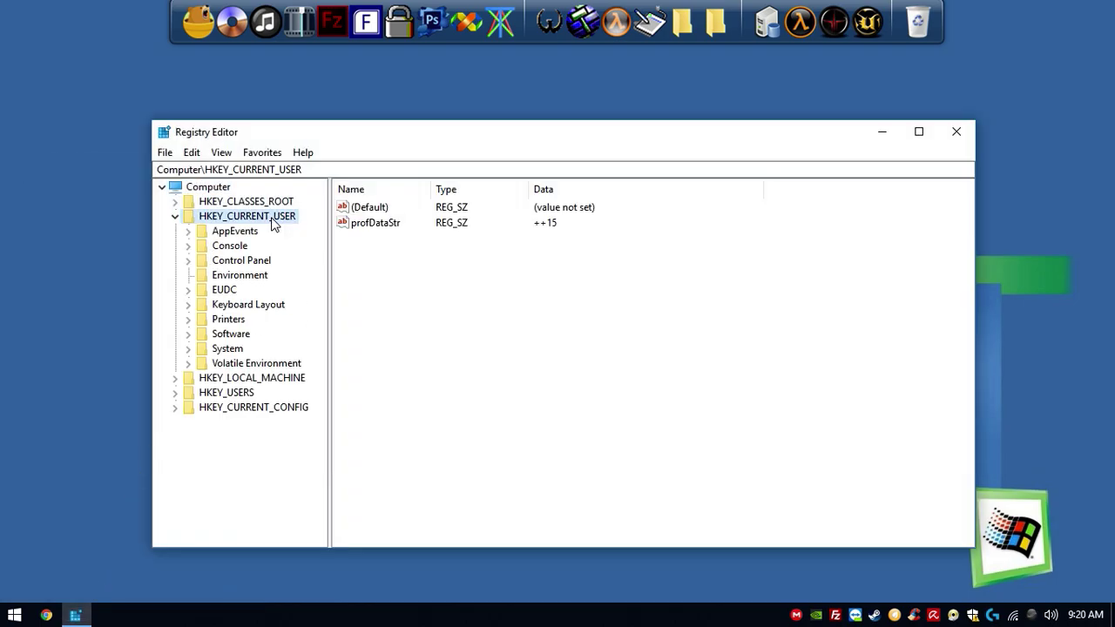
click(225, 349)
double_click(231, 333)
scroll(261, 398, down, 11)
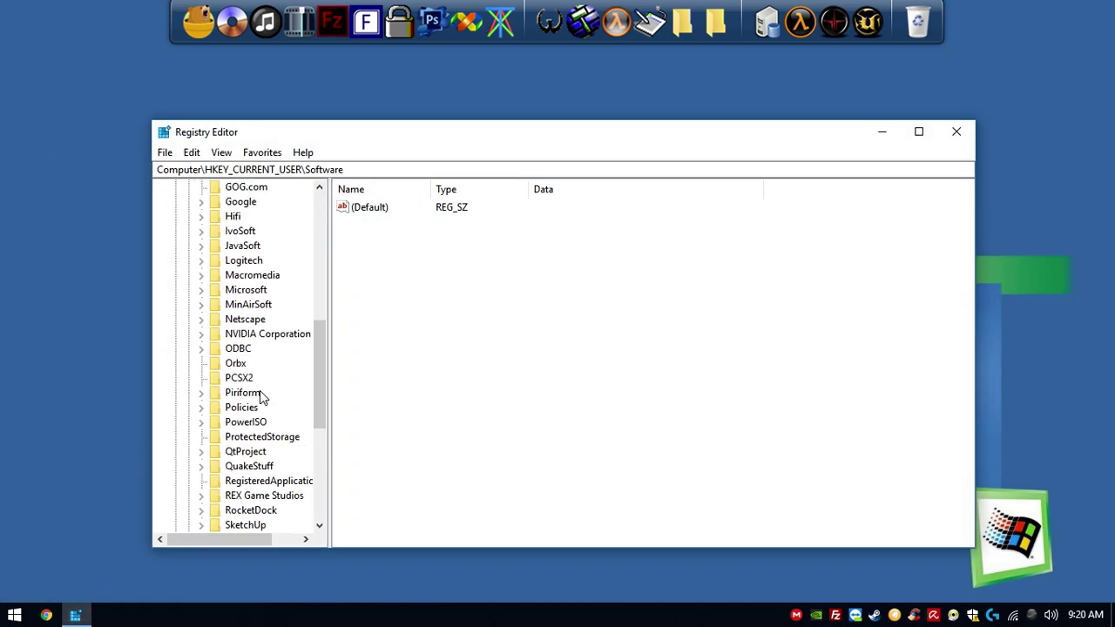
double_click(244, 451)
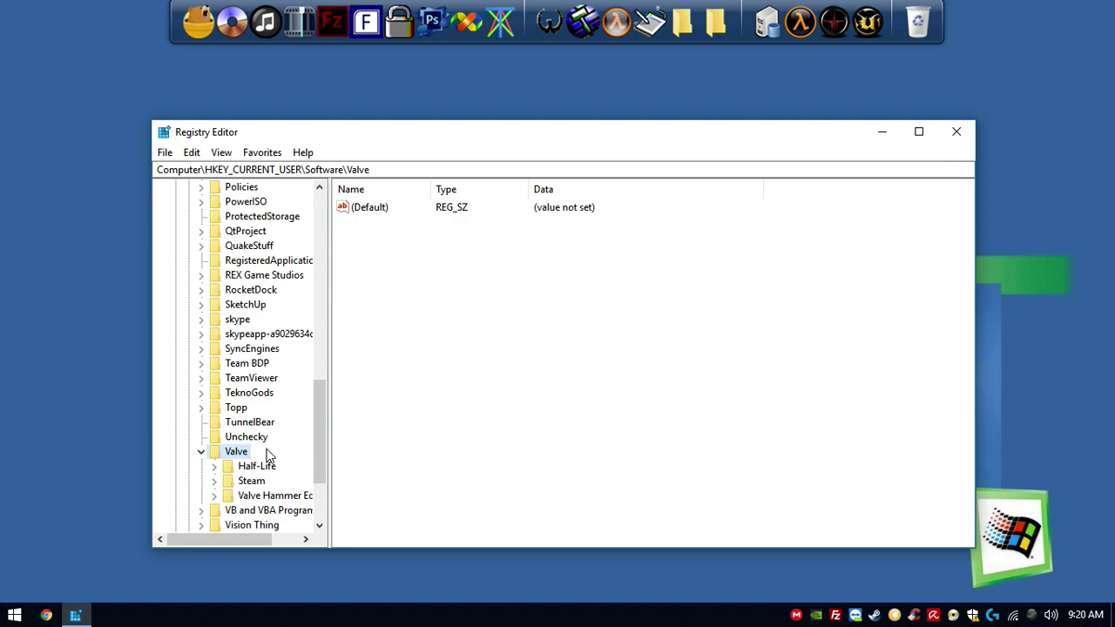
click(291, 495)
double_click(290, 495)
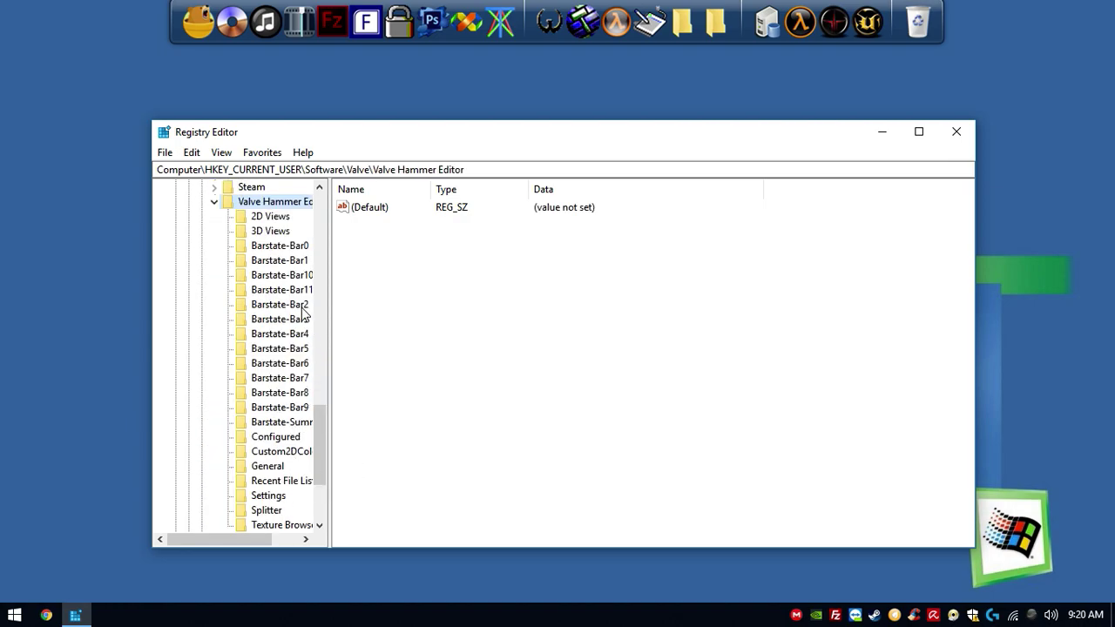
click(268, 232)
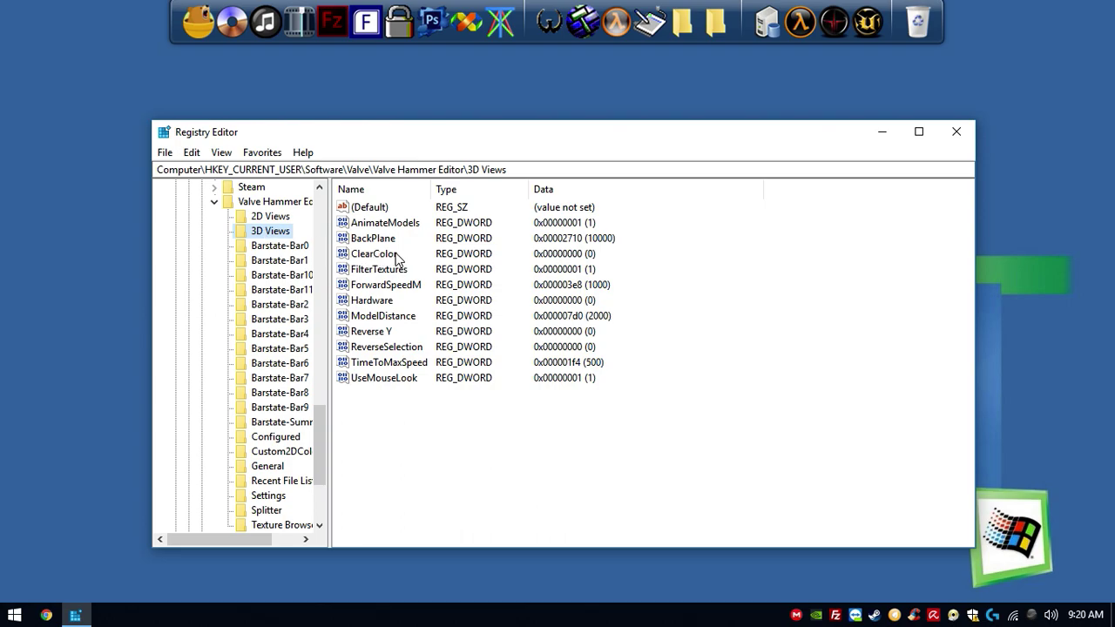
- Change ModelDistance from 2000 to decimal 80000 and close Registry Editor
double_click(384, 315)
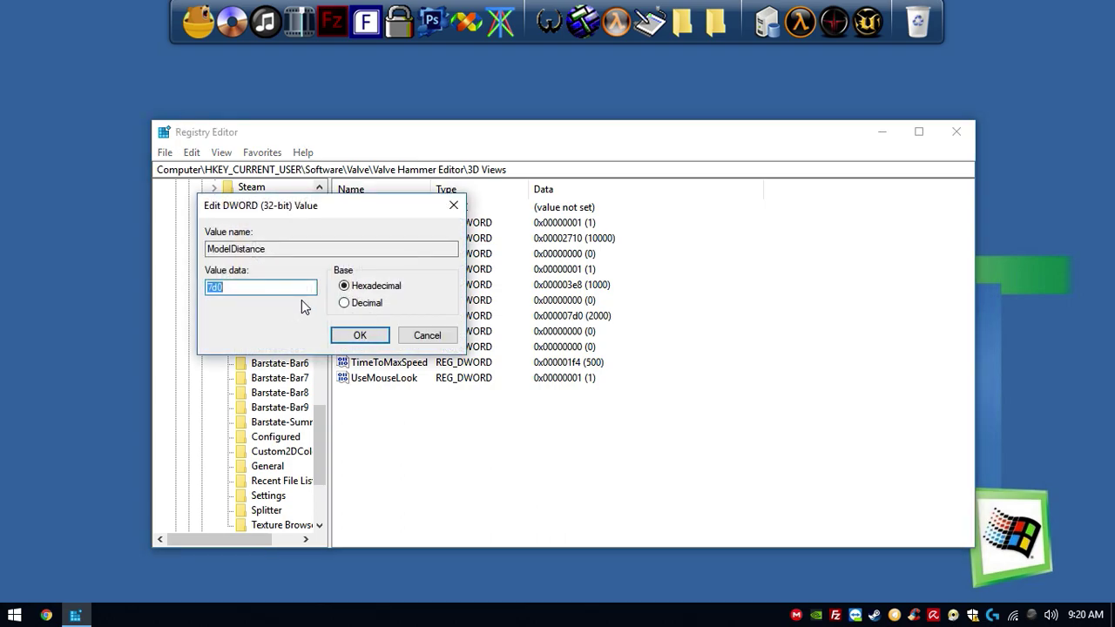
click(344, 302)
double_click(296, 287)
text(80000)
click(353, 333)
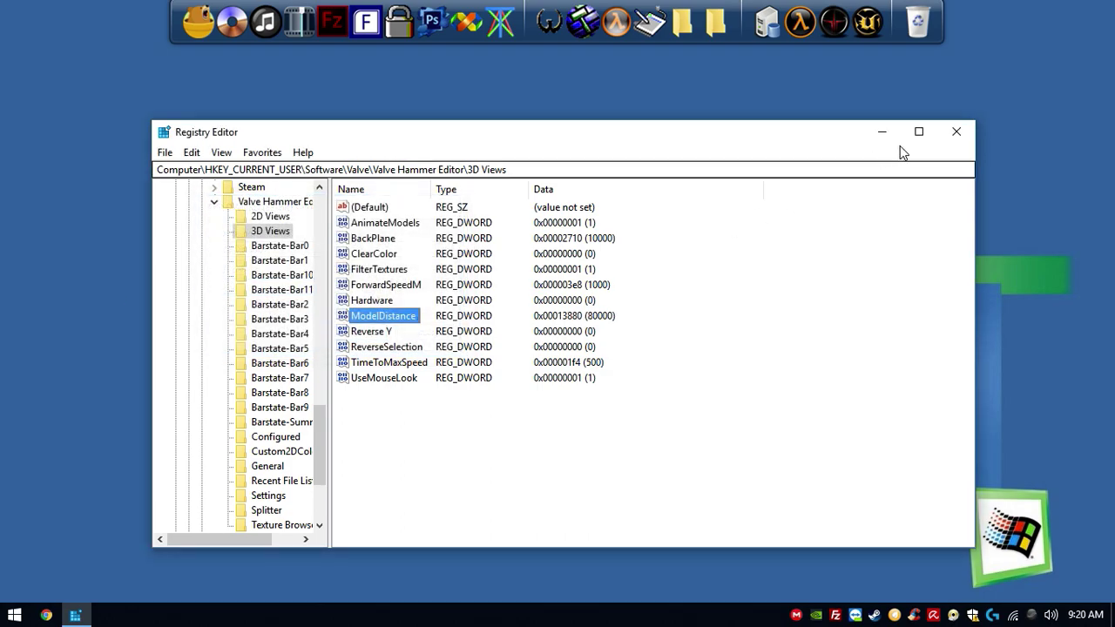
click(954, 133)
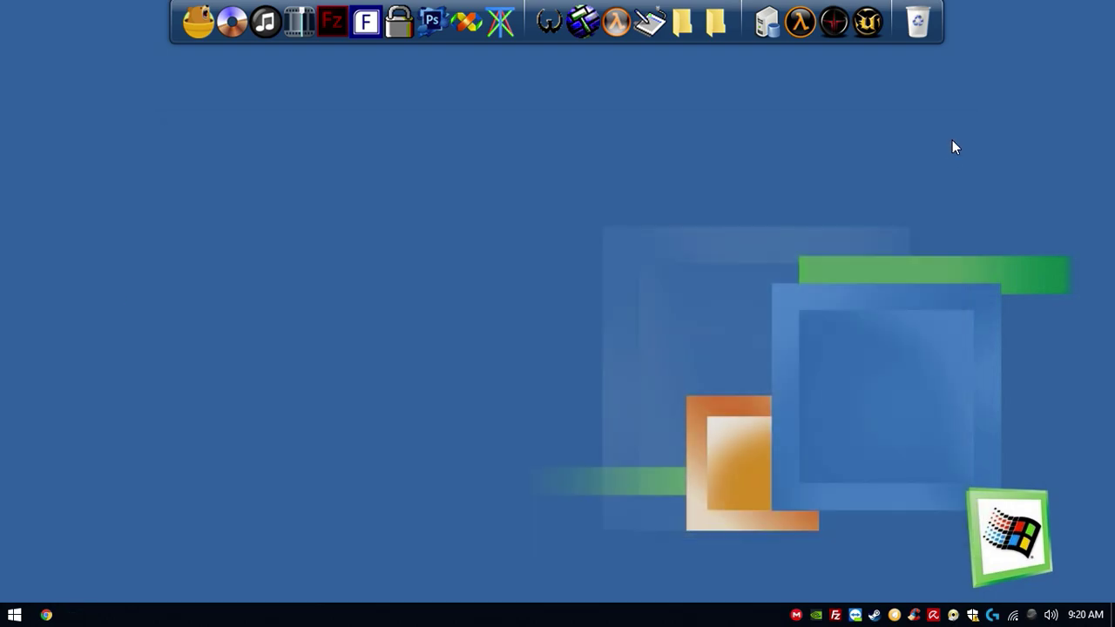
- Launch Hammer from RocketDock, close it, and relaunch it
click(583, 23)
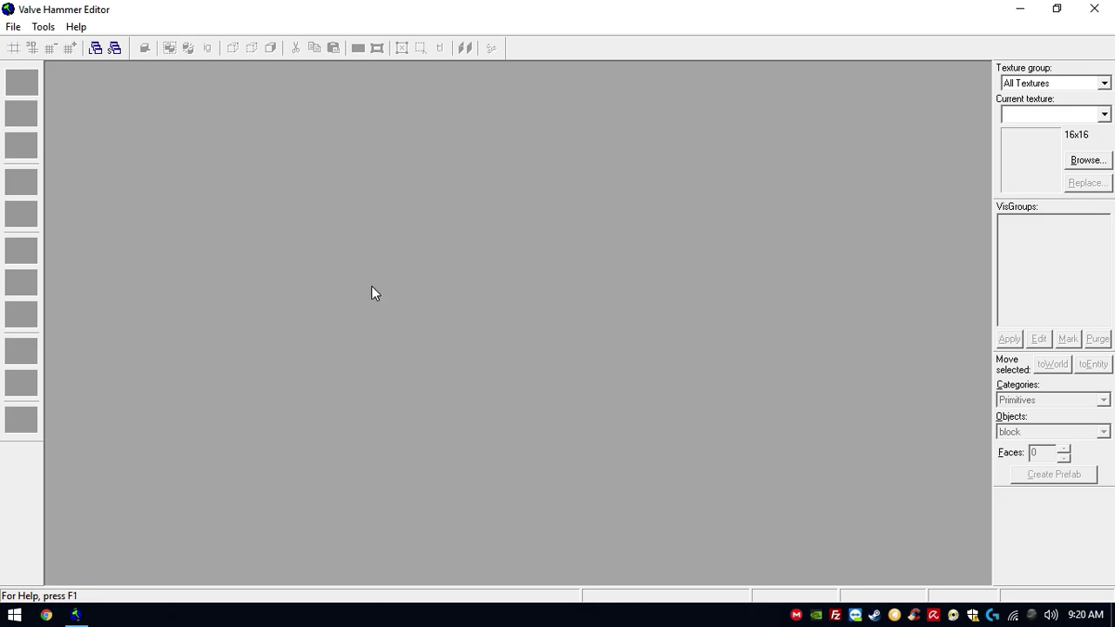
click(1094, 9)
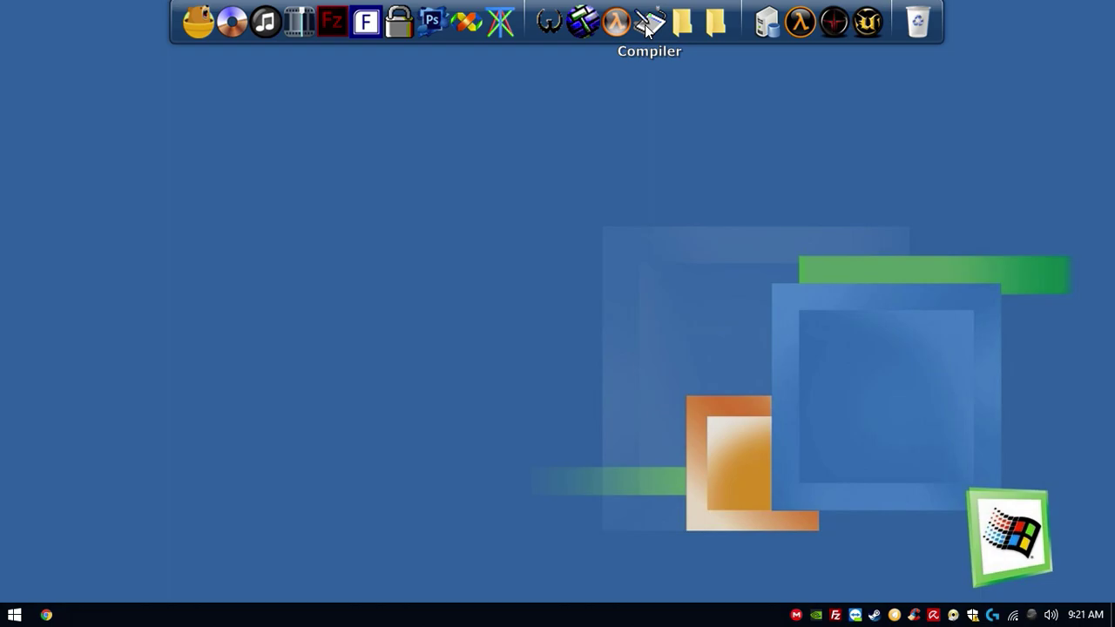
click(583, 22)
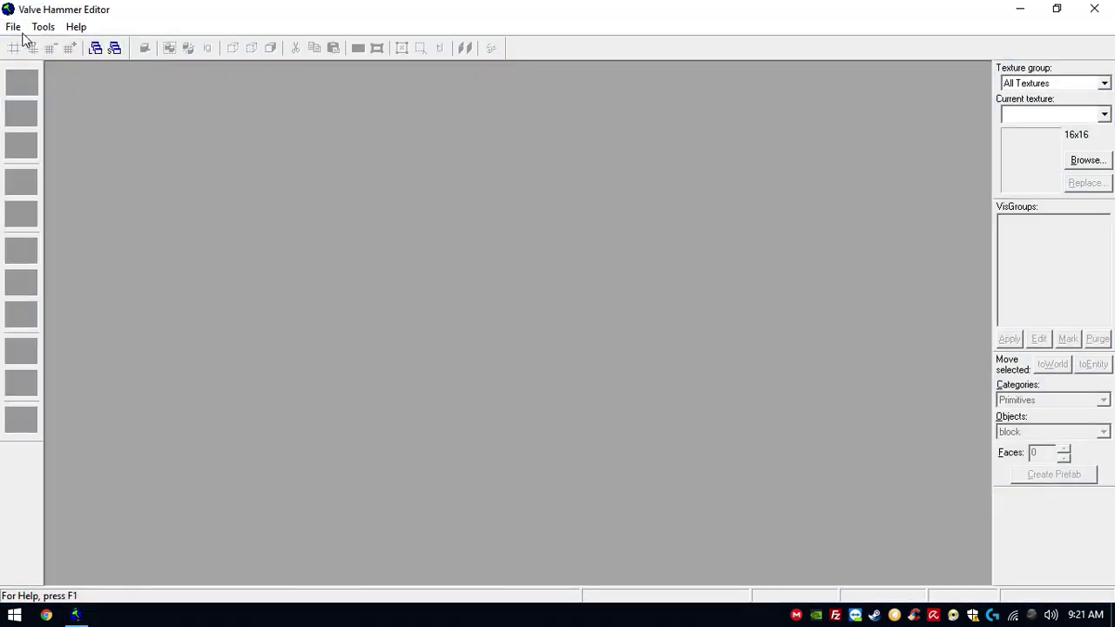
click(21, 31)
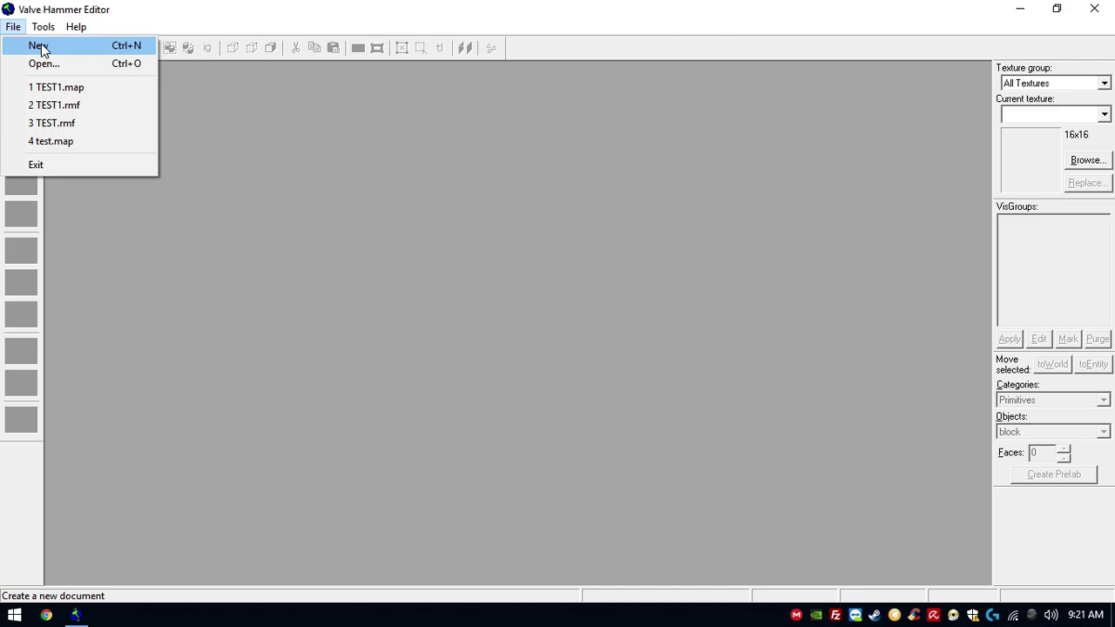
- Create new map Map1 and pick Game Maps (*.map) as the Save As file type
click(39, 47)
click(11, 25)
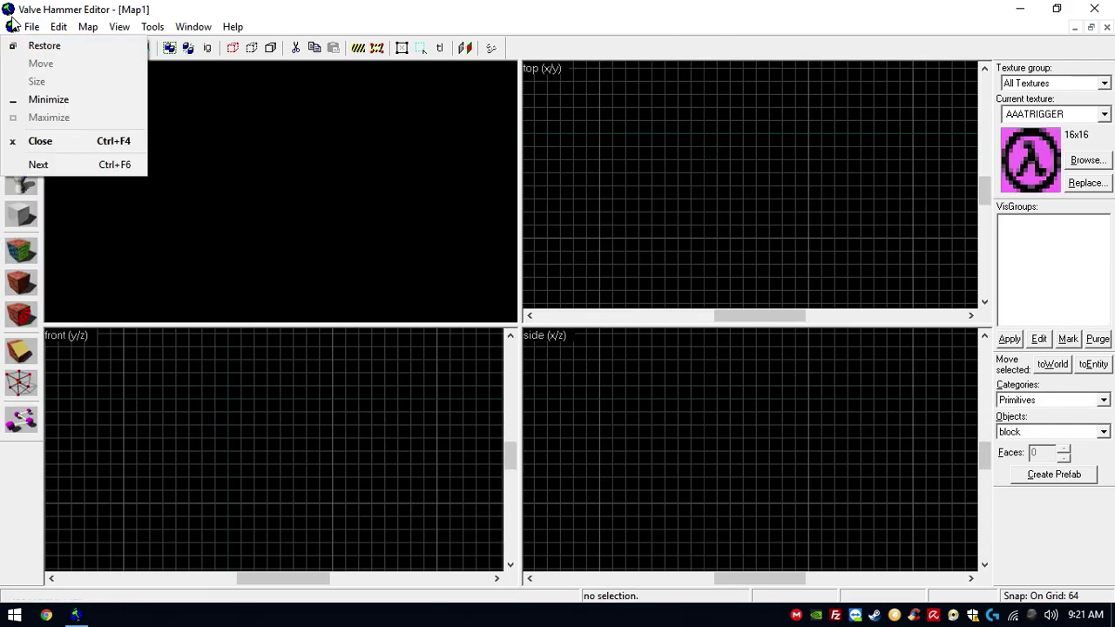
mouse_move(31, 26)
click(42, 118)
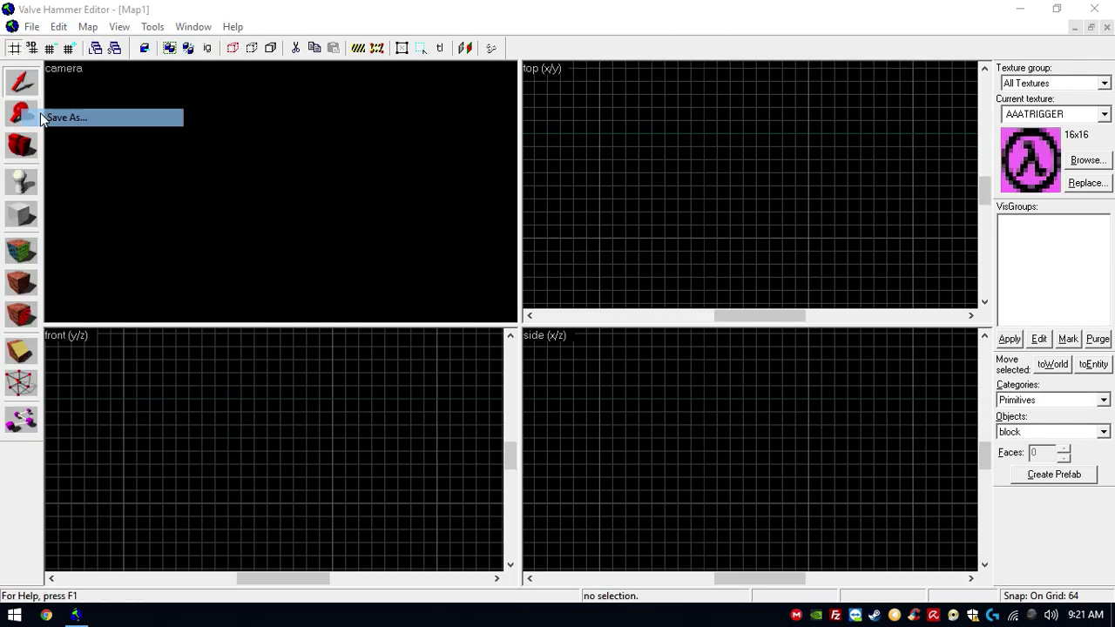
click(543, 416)
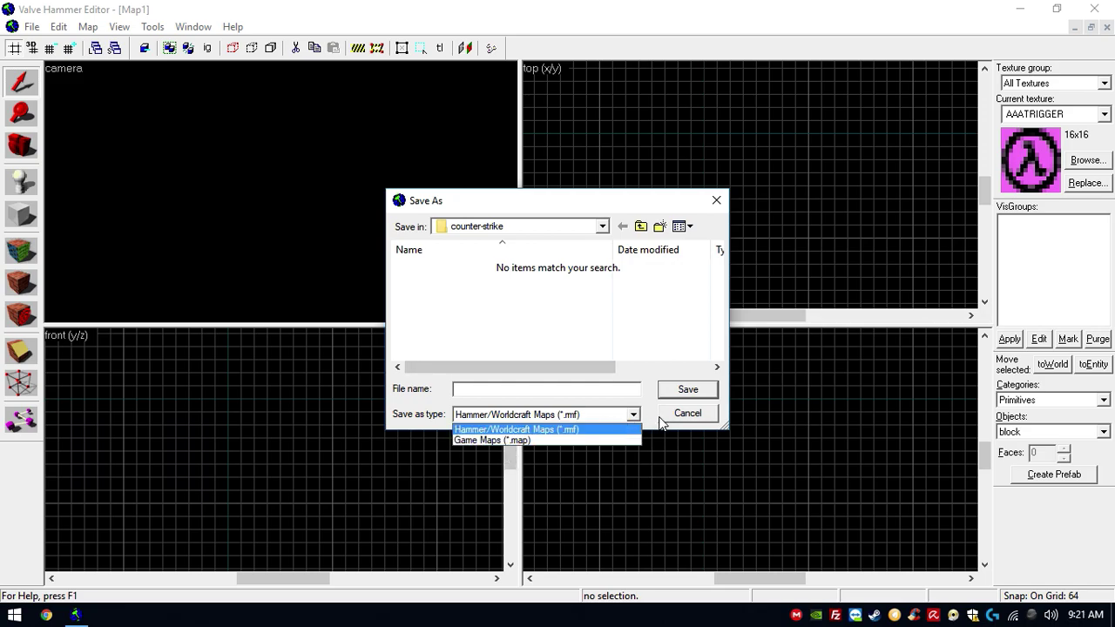
click(589, 427)
click(601, 416)
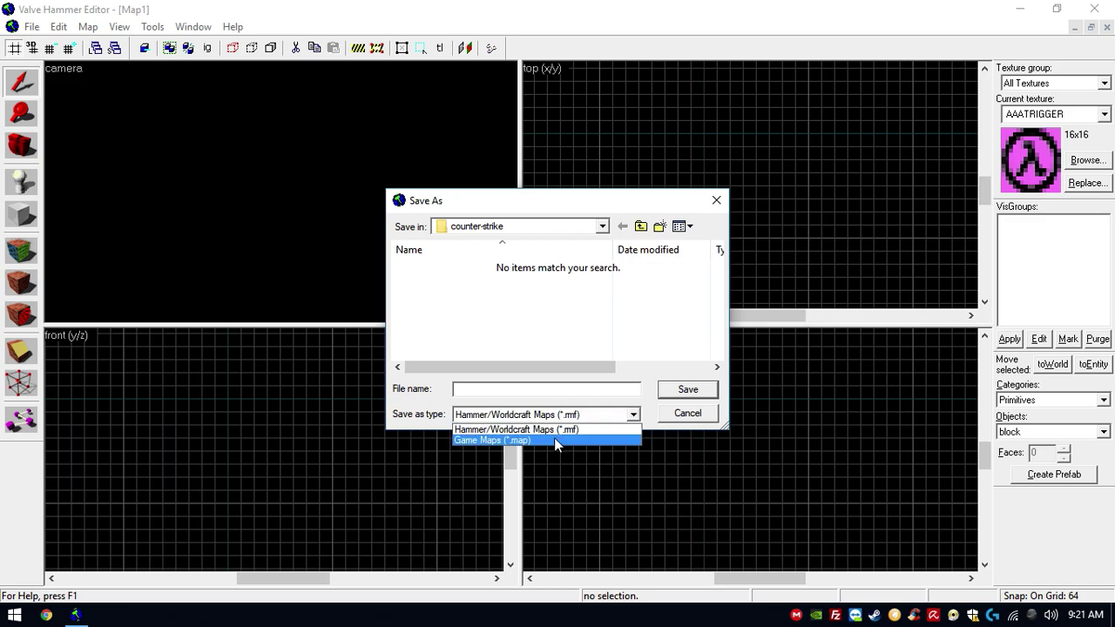